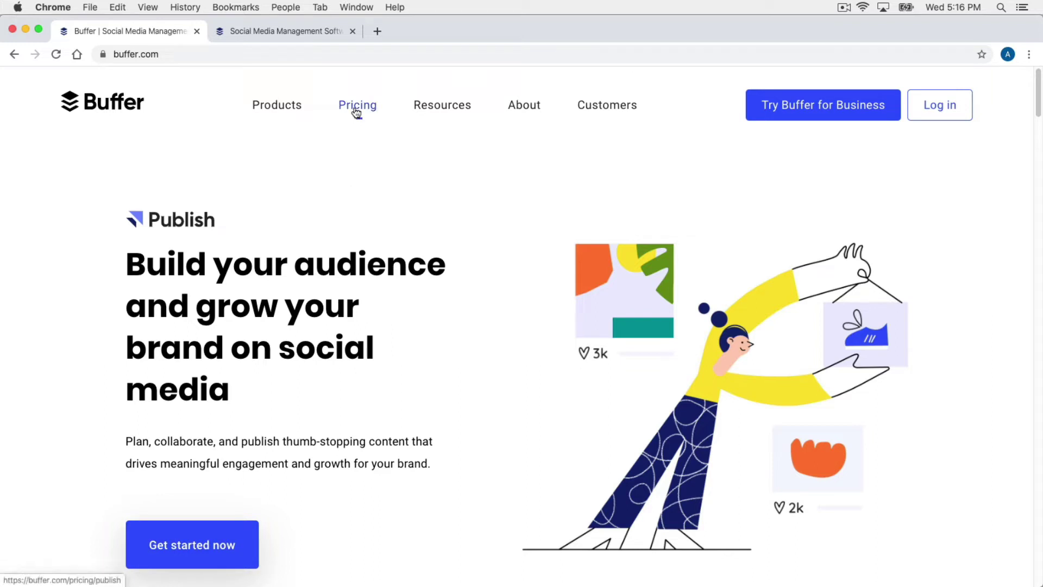
Step: Review the Pro, Premium and Business plans on Buffer's pricing page
{"action": "left_click", "coordinate": [321, 33]}
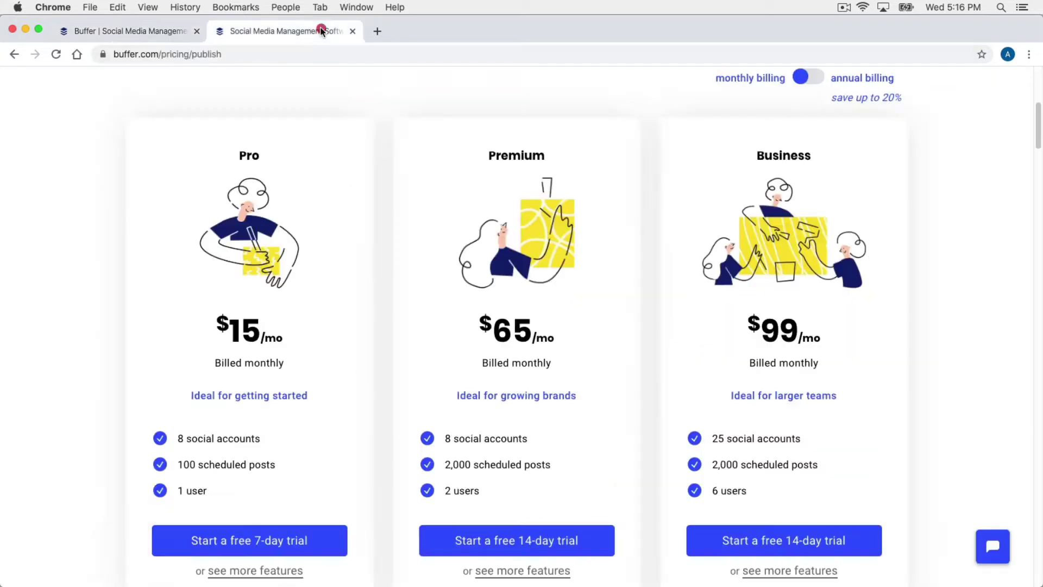
{"action": "left_click", "coordinate": [74, 203]}
{"action": "scroll", "coordinate": [74, 205], "scroll_direction": "down", "scroll_amount": 3}
{"action": "scroll", "coordinate": [73, 236], "scroll_direction": "down", "scroll_amount": 2}
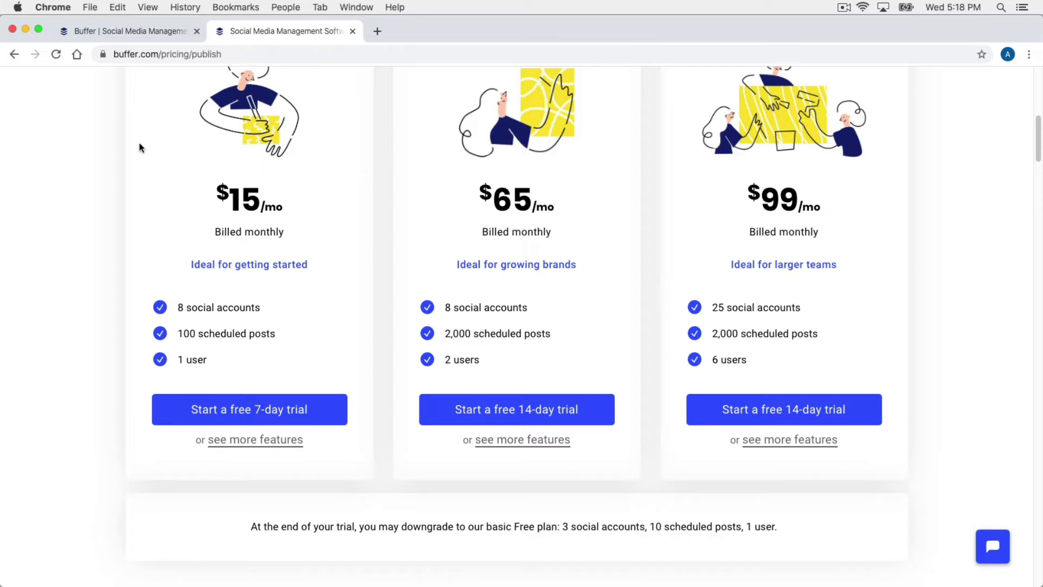
Step: Log in to Buffer with the account e-mail and password, and dismiss the browser's offer to save the password
{"action": "left_click", "coordinate": [124, 34]}
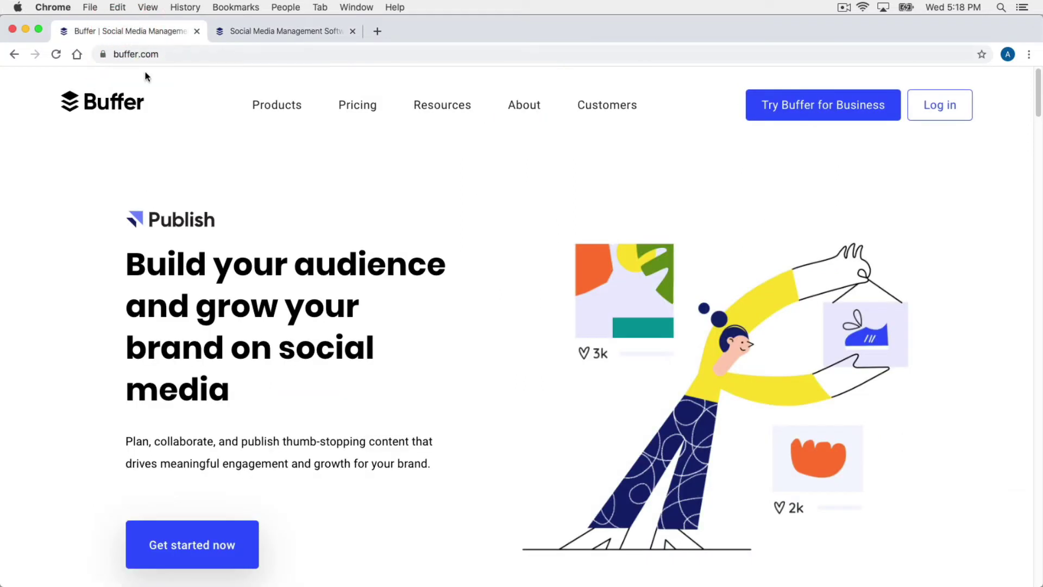
{"action": "mouse_move", "coordinate": [261, 131]}
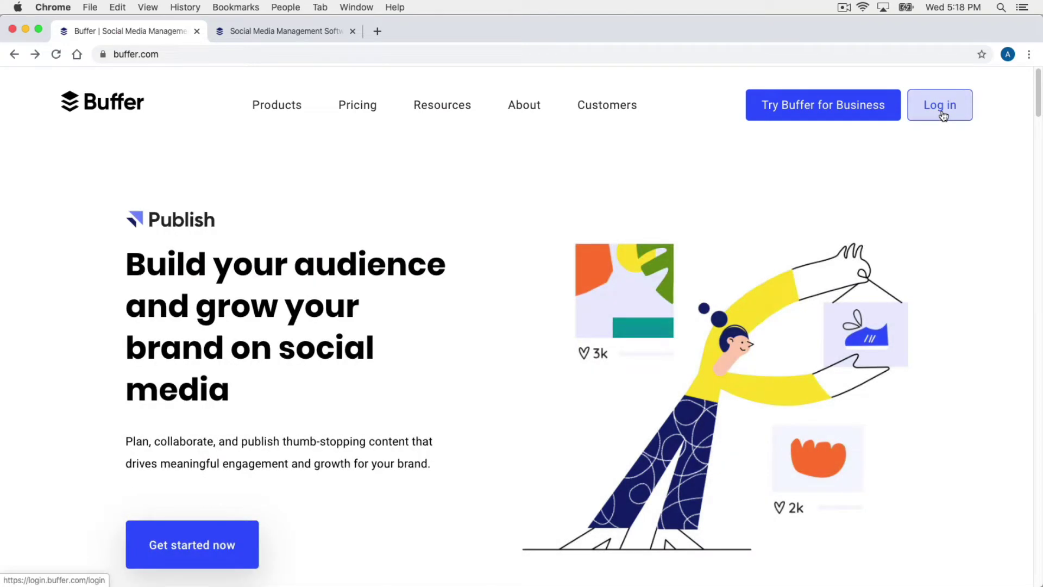
{"action": "left_click", "coordinate": [942, 111]}
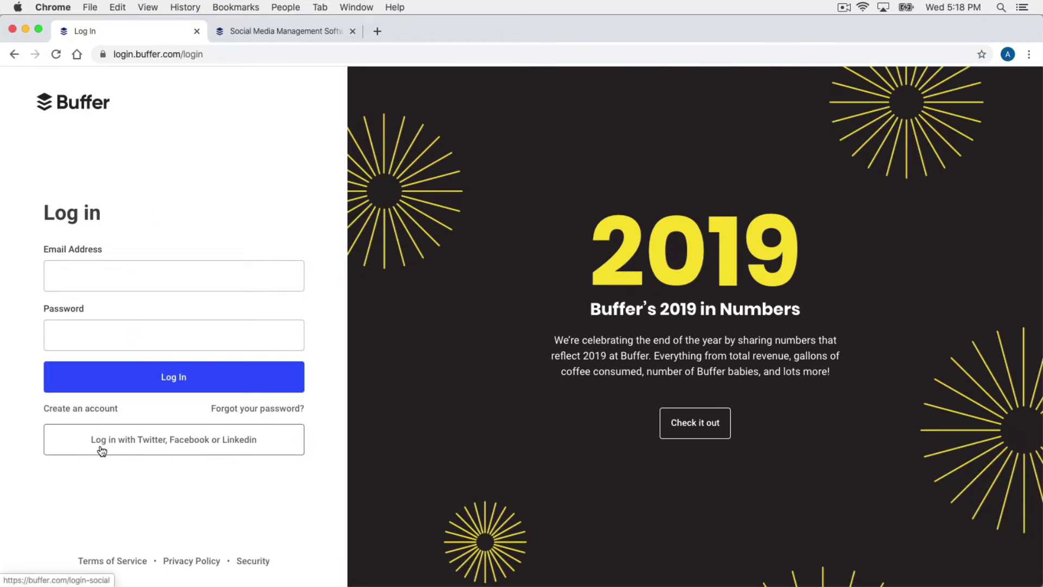
{"action": "left_click", "coordinate": [89, 274]}
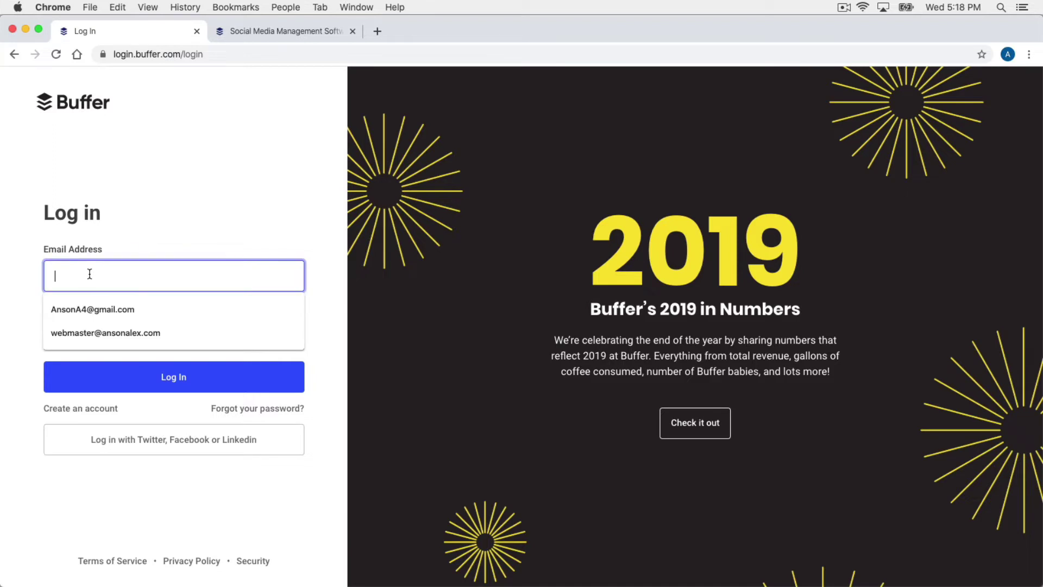
{"action": "left_click", "coordinate": [107, 334]}
{"action": "left_click", "coordinate": [101, 328]}
{"action": "type", "text": "••••••"}
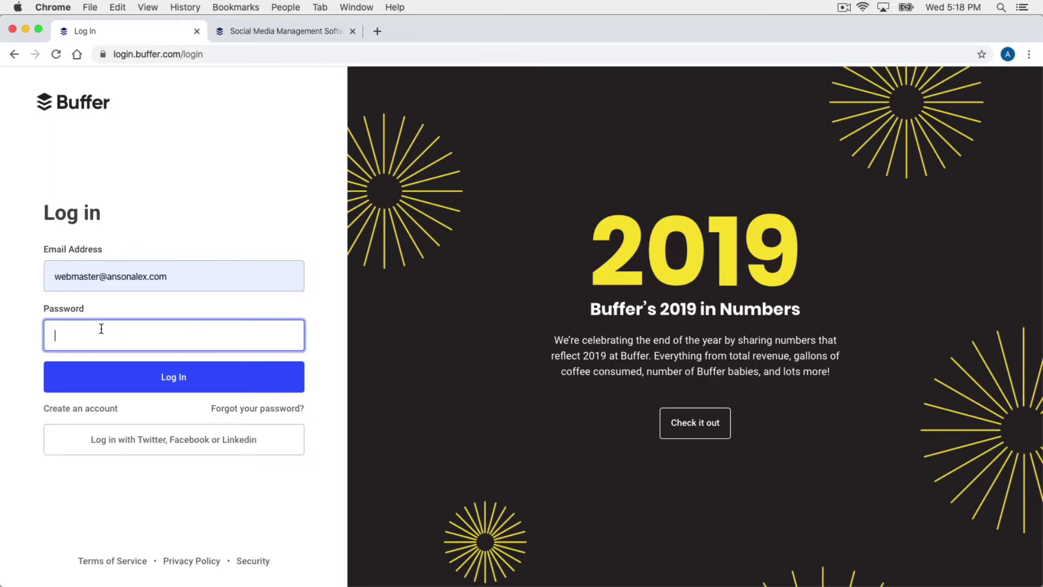
{"action": "type", "text": "•••"}
{"action": "left_click", "coordinate": [174, 374]}
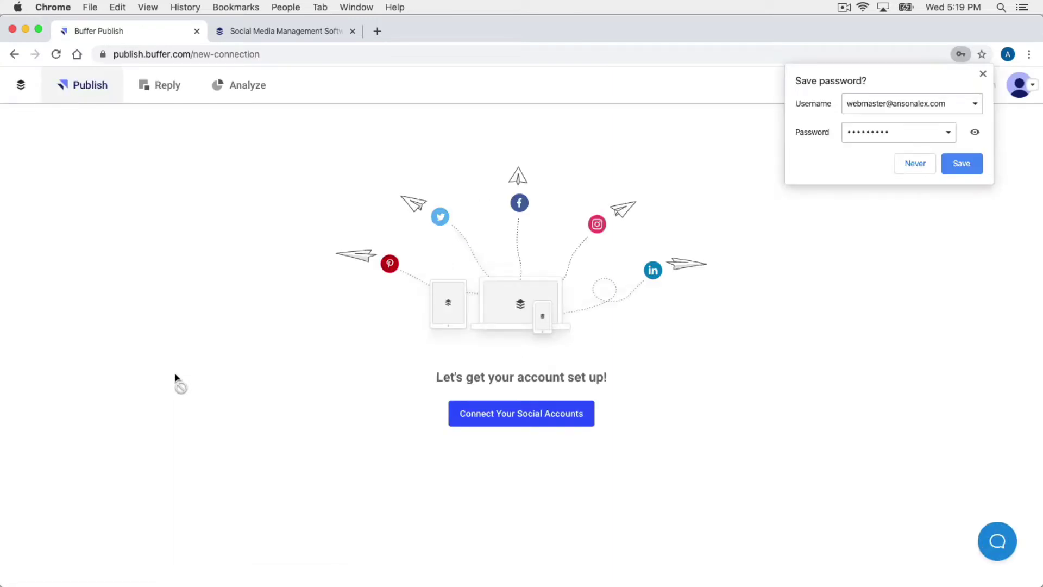
{"action": "left_click", "coordinate": [982, 75]}
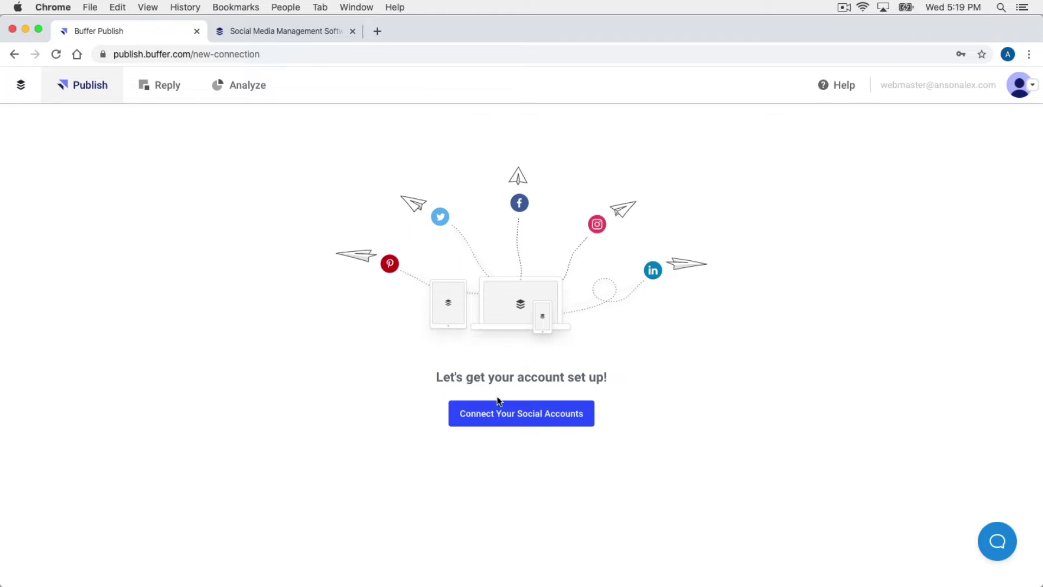
Step: Connect a Twitter account by entering its username and password and authorizing Buffer, and hide the introductory tour tips
{"action": "left_click", "coordinate": [568, 418]}
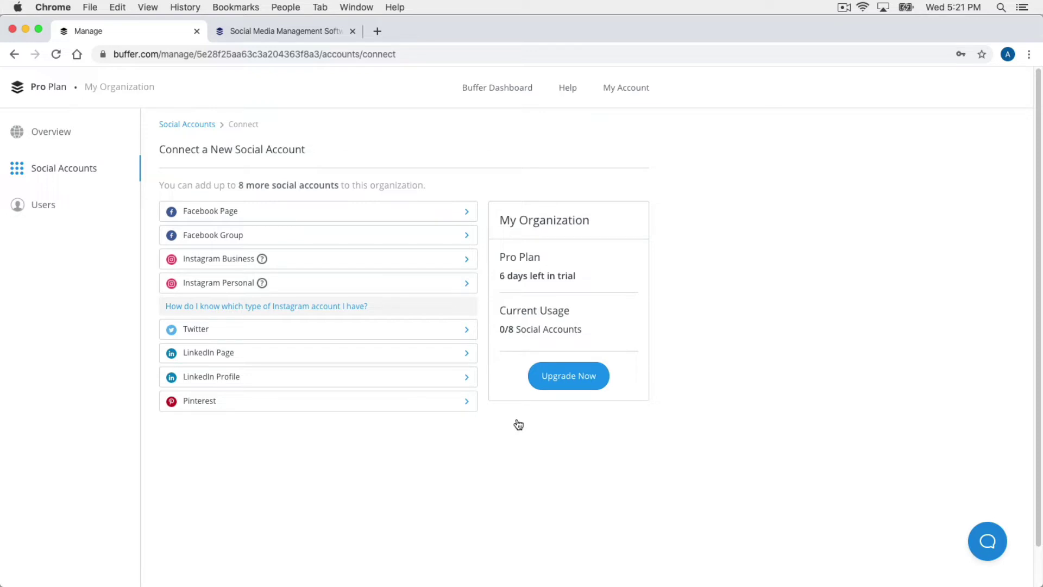
{"action": "left_click", "coordinate": [406, 328]}
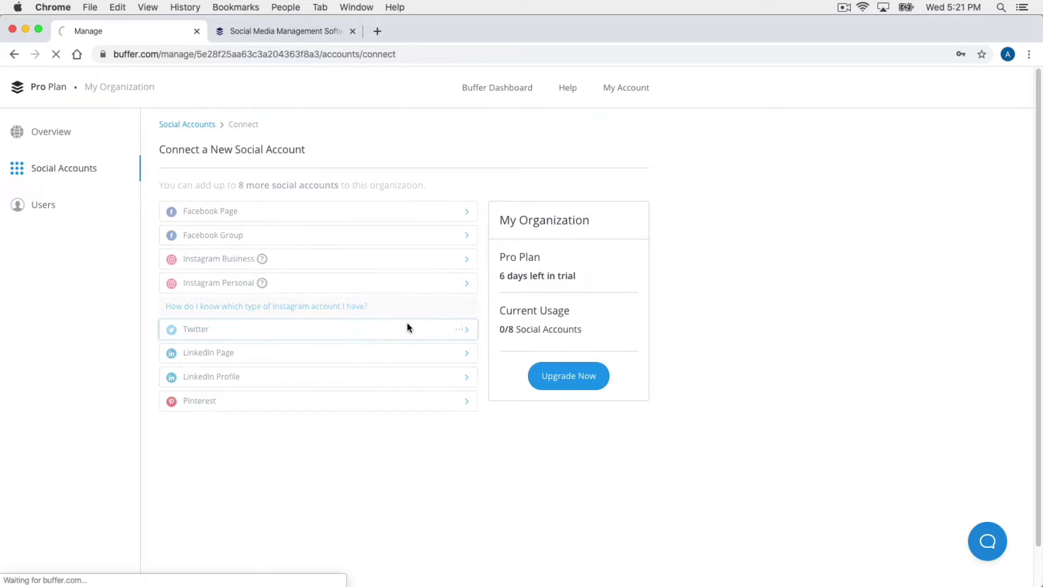
{"action": "type", "text": "ansonalex"}
{"action": "key", "text": "Tab"}
{"action": "type", "text": "•••••••••"}
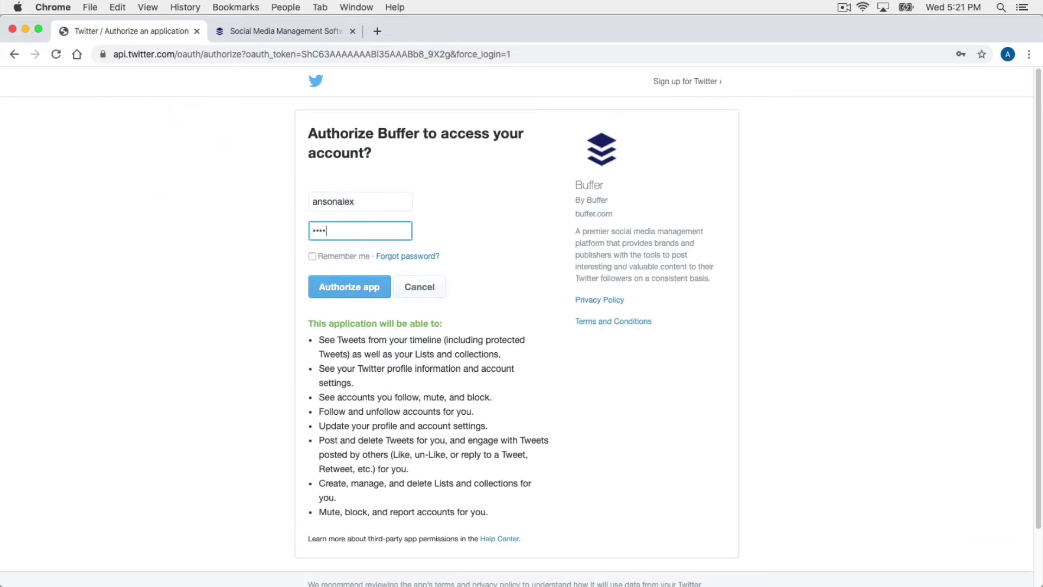
{"action": "key", "text": "Return"}
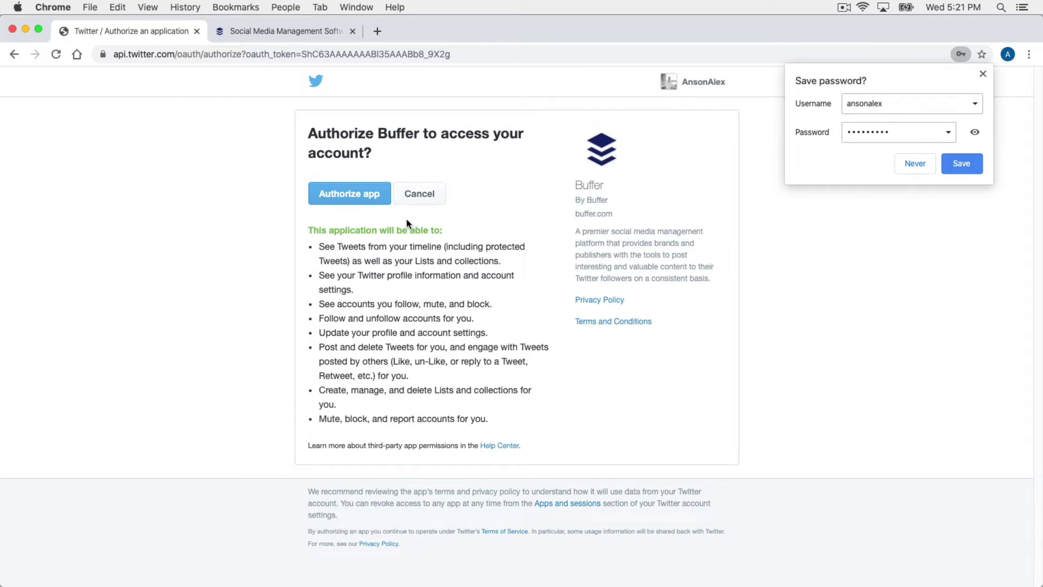
{"action": "left_click", "coordinate": [363, 204]}
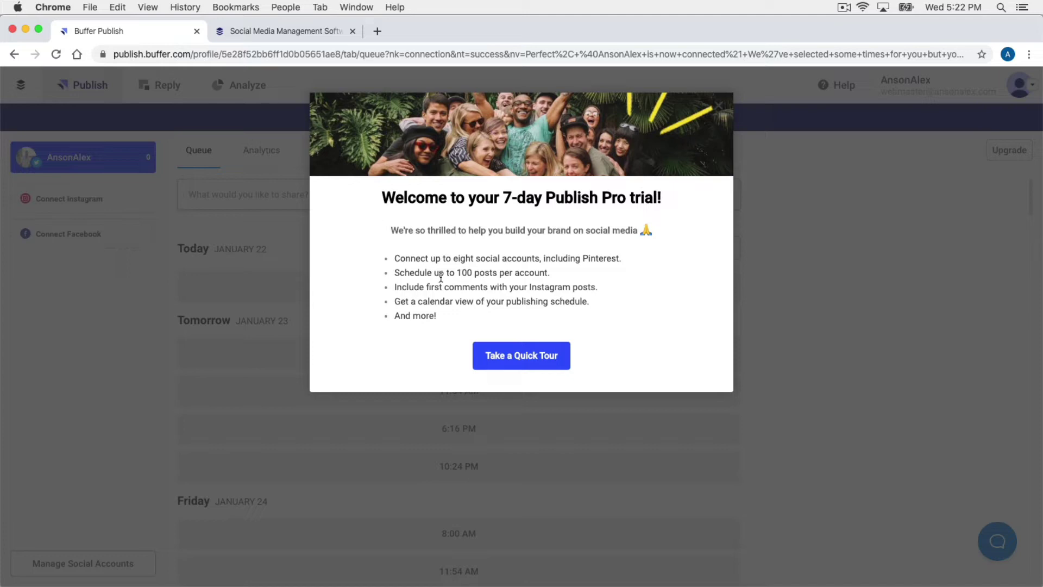
{"action": "left_click", "coordinate": [529, 365]}
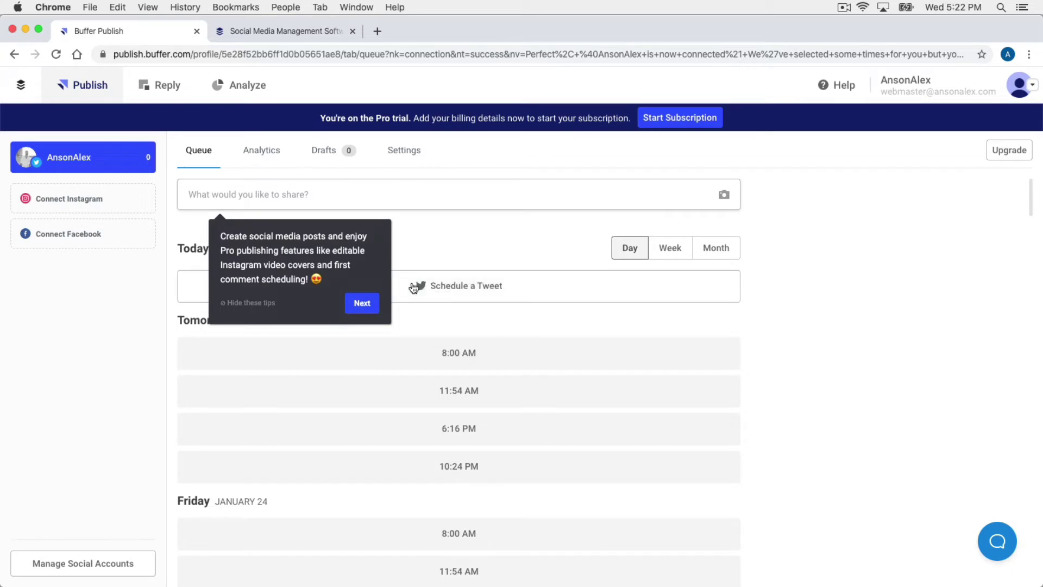
{"action": "left_click", "coordinate": [252, 303]}
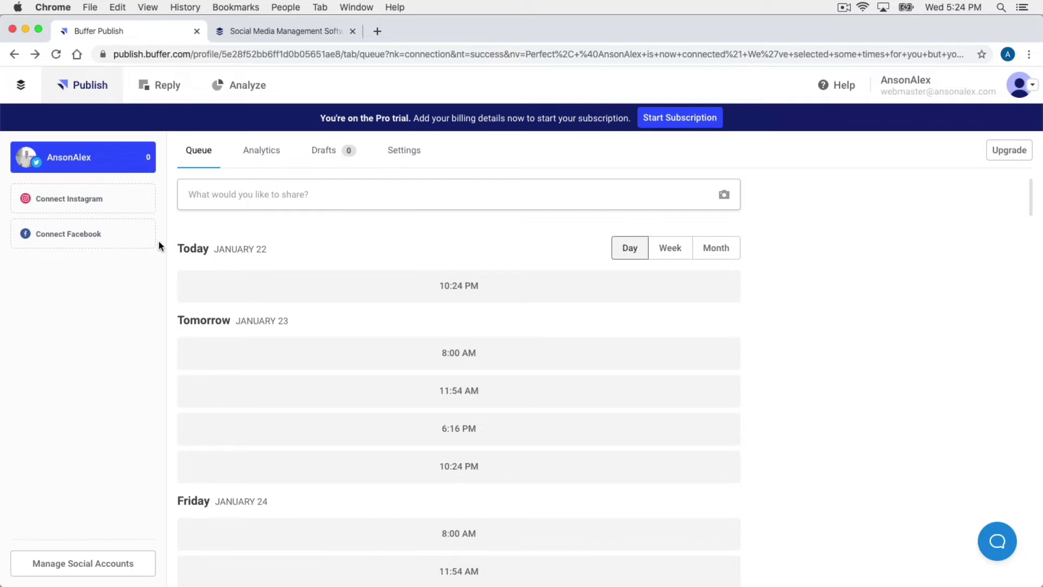
Step: Connect the AnsonAlex.com Facebook page to Buffer, granting all requested permissions
{"action": "left_click", "coordinate": [126, 238]}
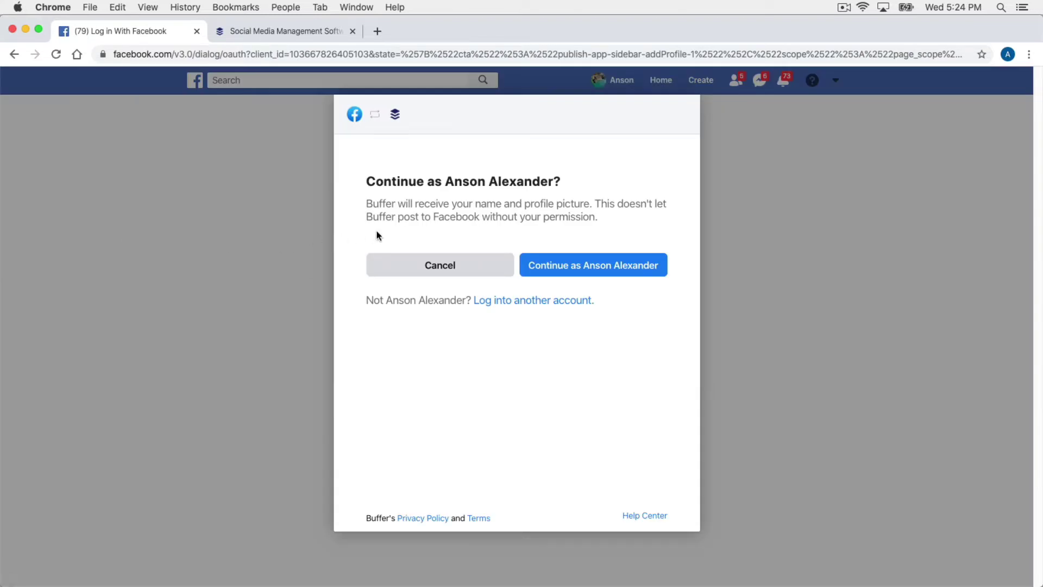
{"action": "left_click", "coordinate": [597, 266]}
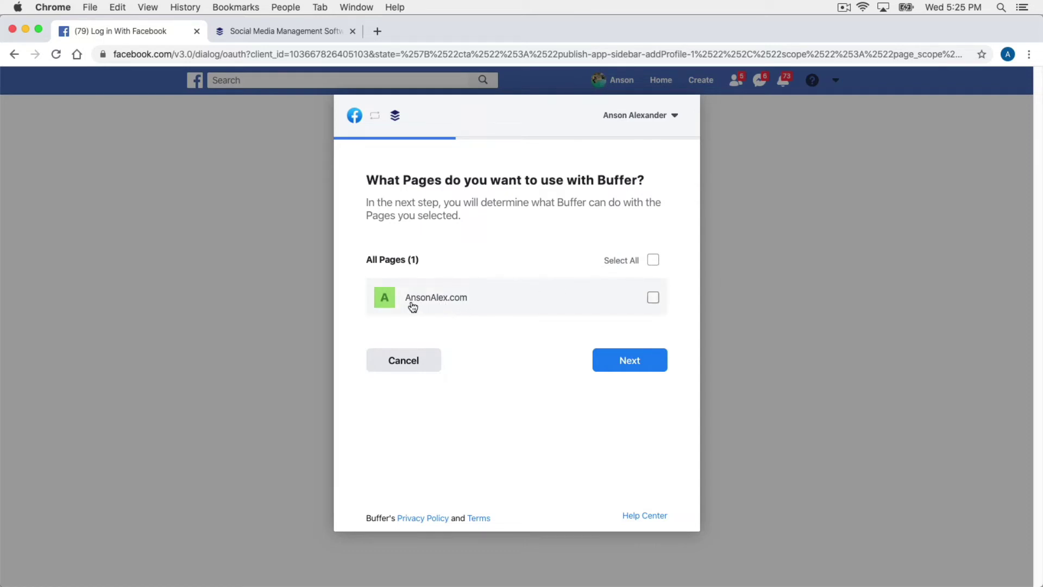
{"action": "left_click", "coordinate": [653, 298]}
{"action": "left_click", "coordinate": [638, 363]}
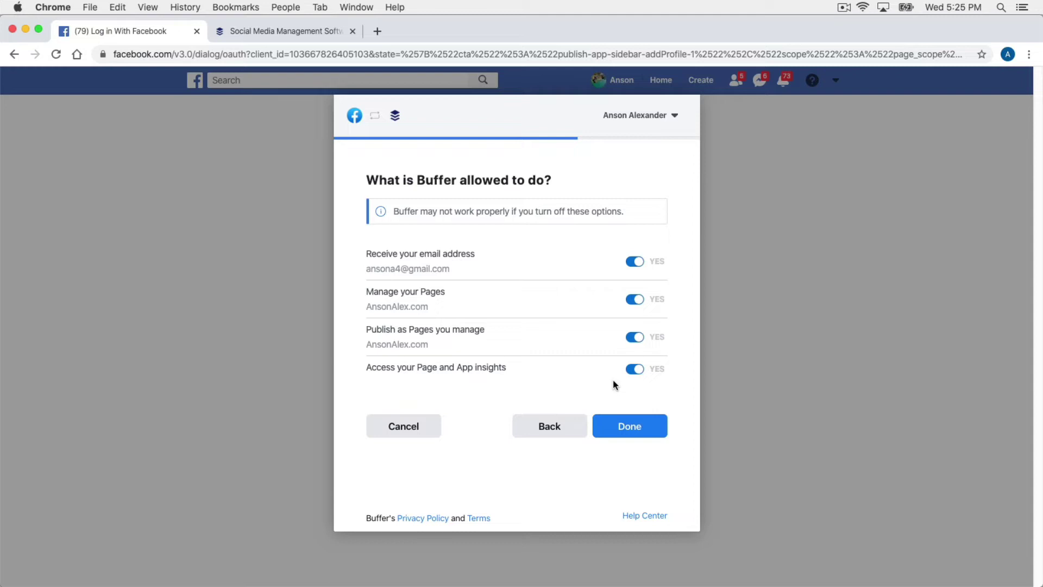
{"action": "left_click", "coordinate": [648, 423]}
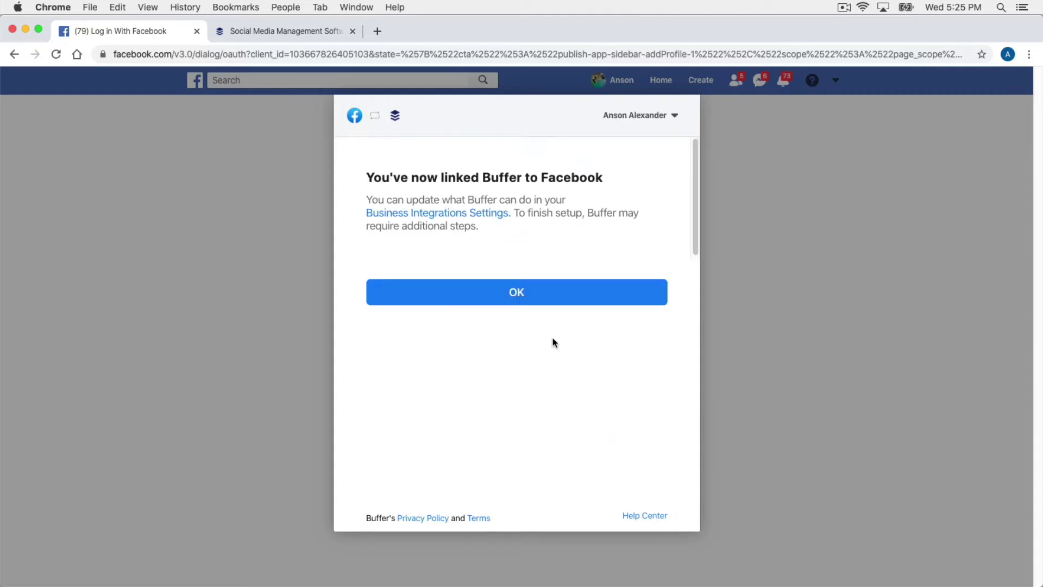
{"action": "left_click", "coordinate": [517, 293]}
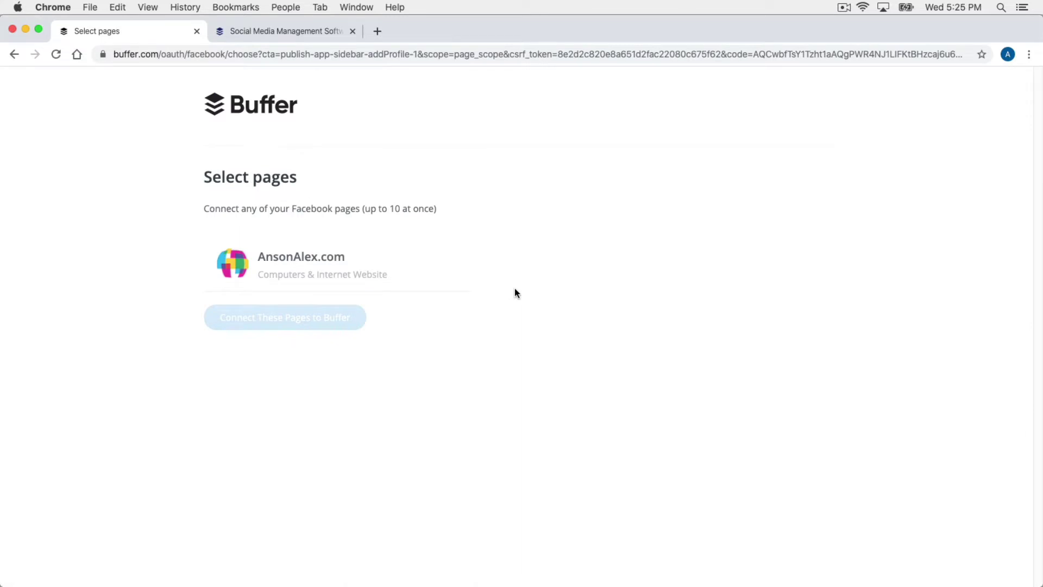
{"action": "left_click", "coordinate": [236, 264]}
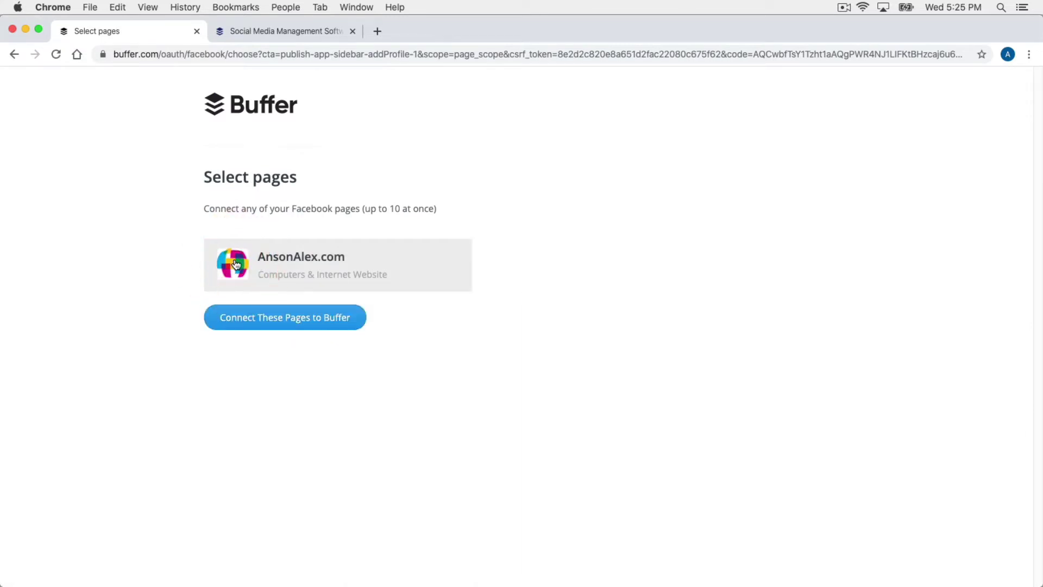
{"action": "left_click", "coordinate": [307, 323]}
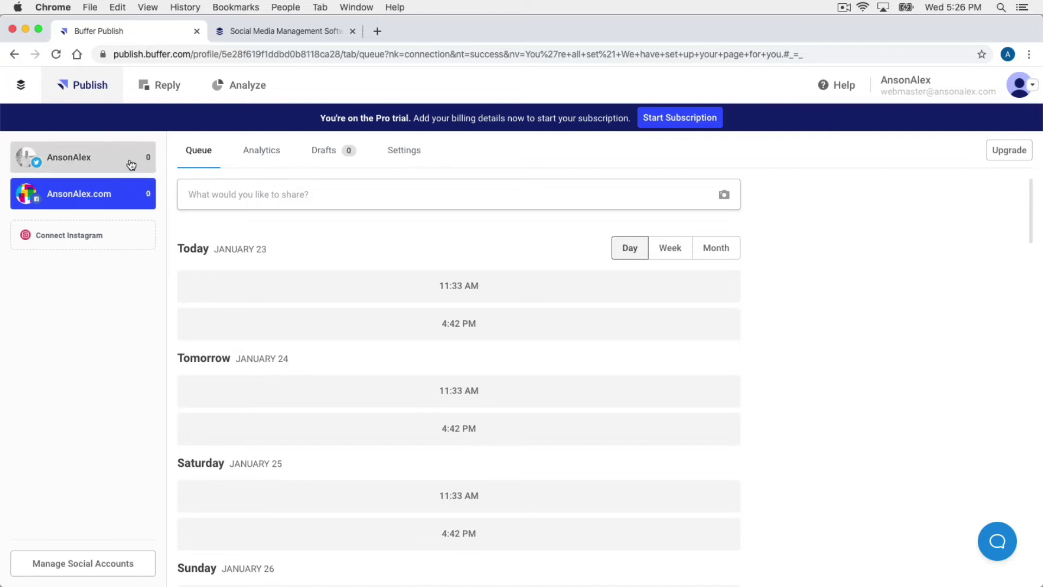
Step: Open the posting schedule settings of the connected Twitter account
{"action": "left_click", "coordinate": [133, 163]}
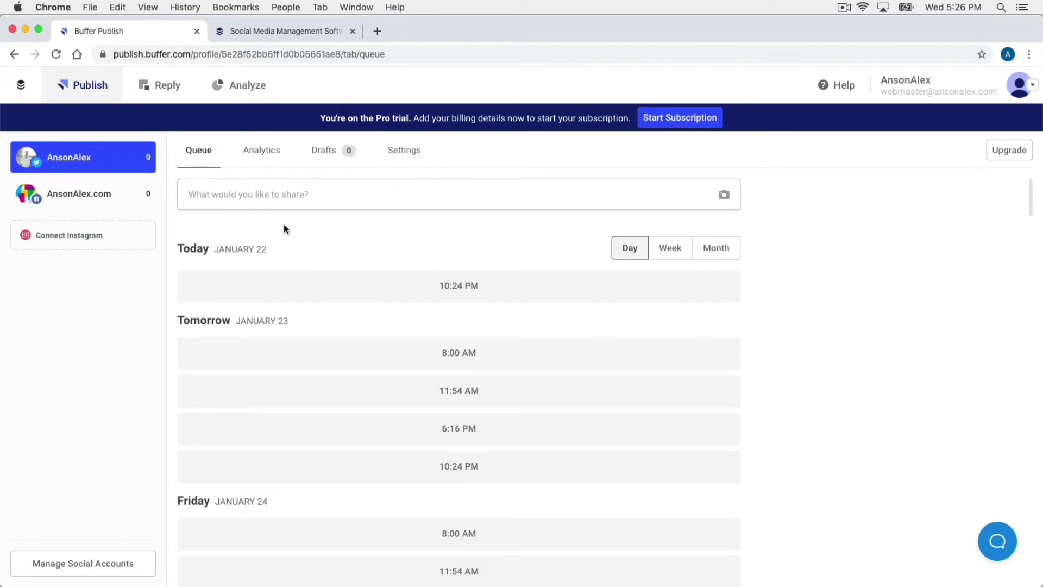
{"action": "left_click", "coordinate": [409, 152]}
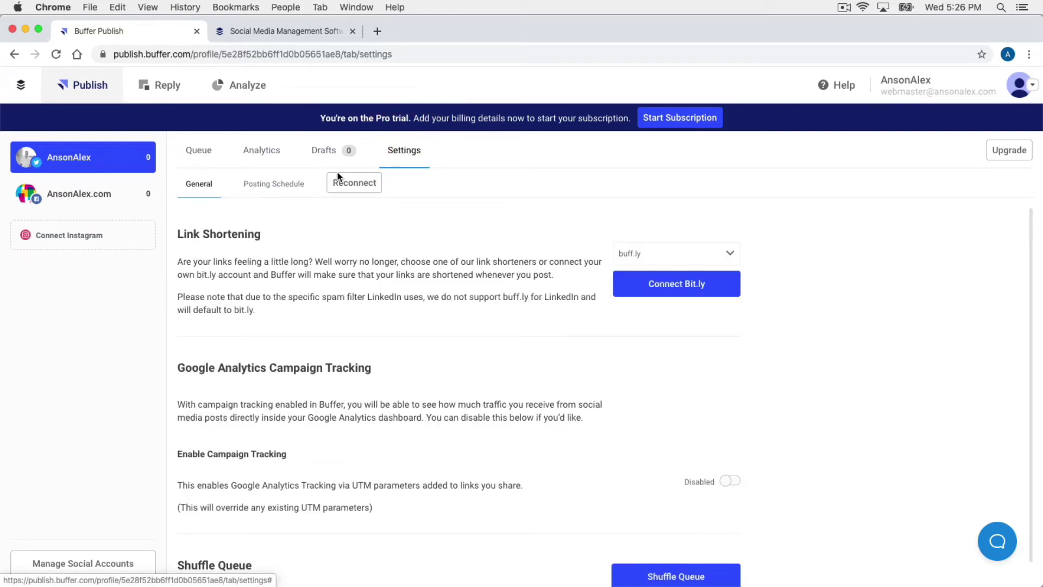
{"action": "left_click", "coordinate": [291, 190]}
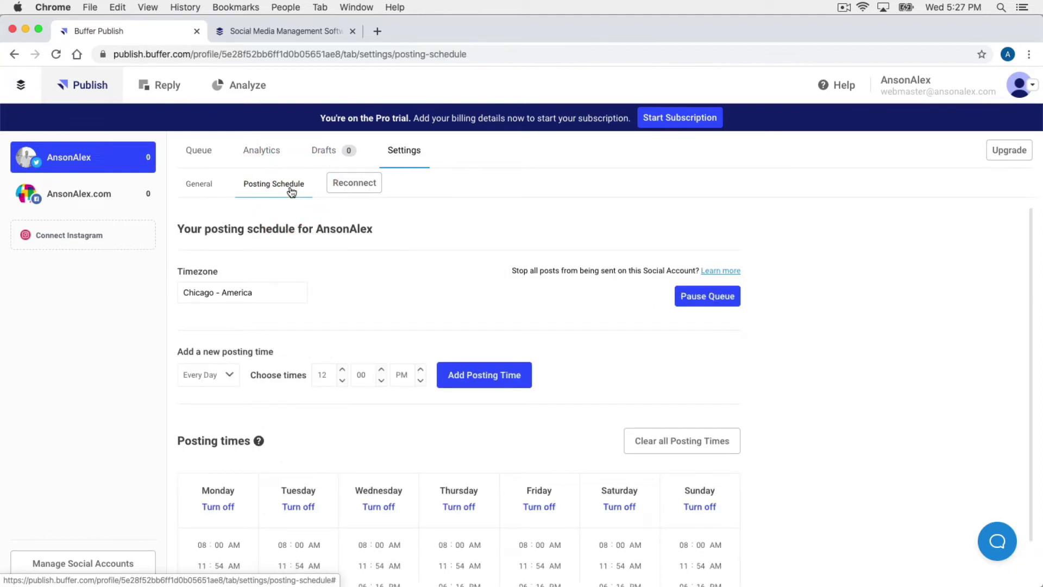
{"action": "scroll", "coordinate": [865, 325], "scroll_direction": "down", "scroll_amount": 1}
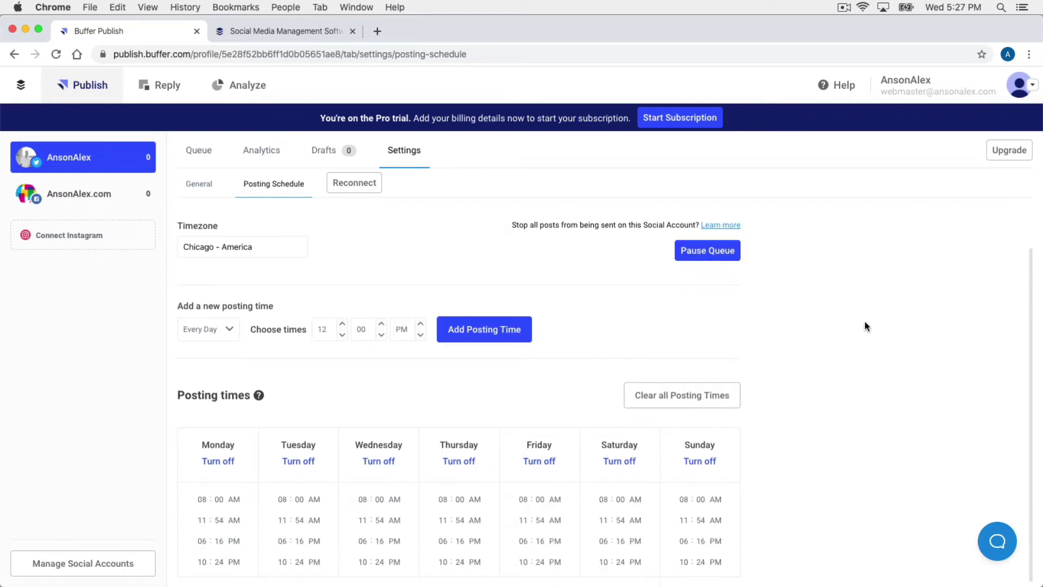
{"action": "scroll", "coordinate": [866, 326], "scroll_direction": "down", "scroll_amount": 1}
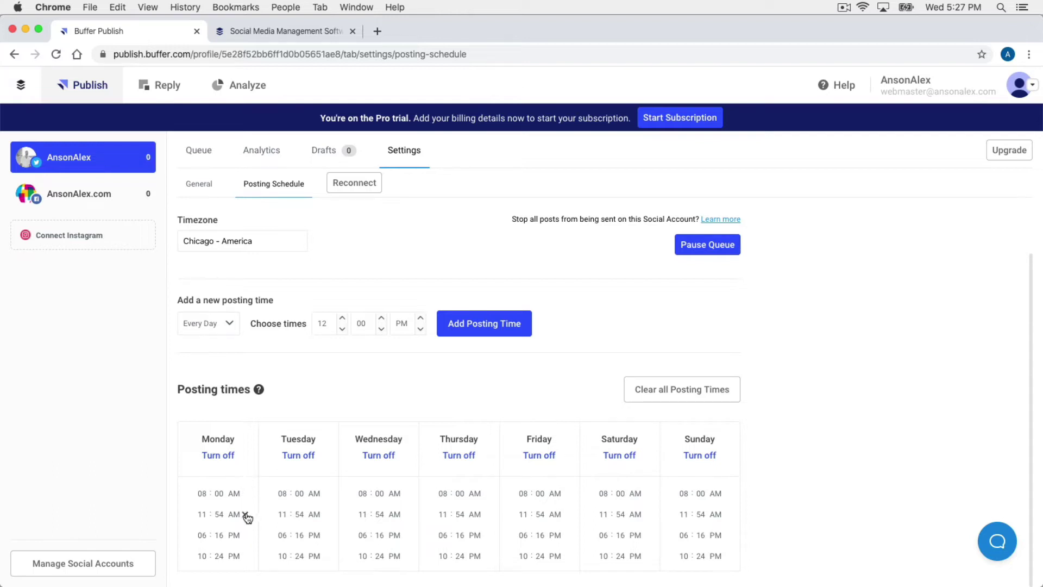
Step: Delete the 11:54 AM, 6:16 PM and 10:24 PM posting times from Monday through Friday
{"action": "left_click", "coordinate": [246, 514]}
{"action": "left_click", "coordinate": [245, 514]}
{"action": "left_click", "coordinate": [245, 514]}
{"action": "left_click", "coordinate": [325, 514]}
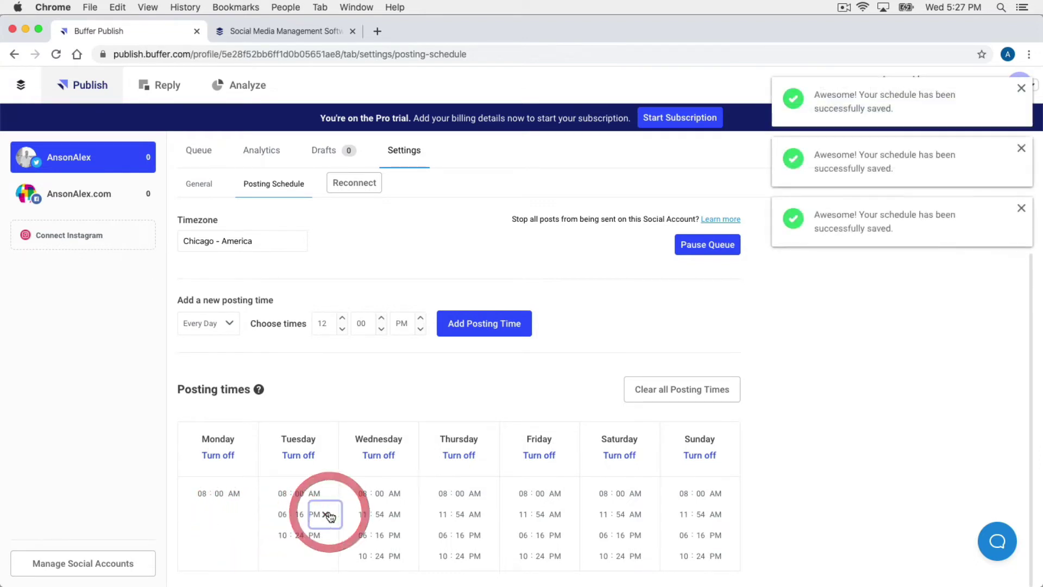
{"action": "left_click", "coordinate": [325, 514]}
{"action": "left_click", "coordinate": [405, 514]}
{"action": "left_click", "coordinate": [404, 514]}
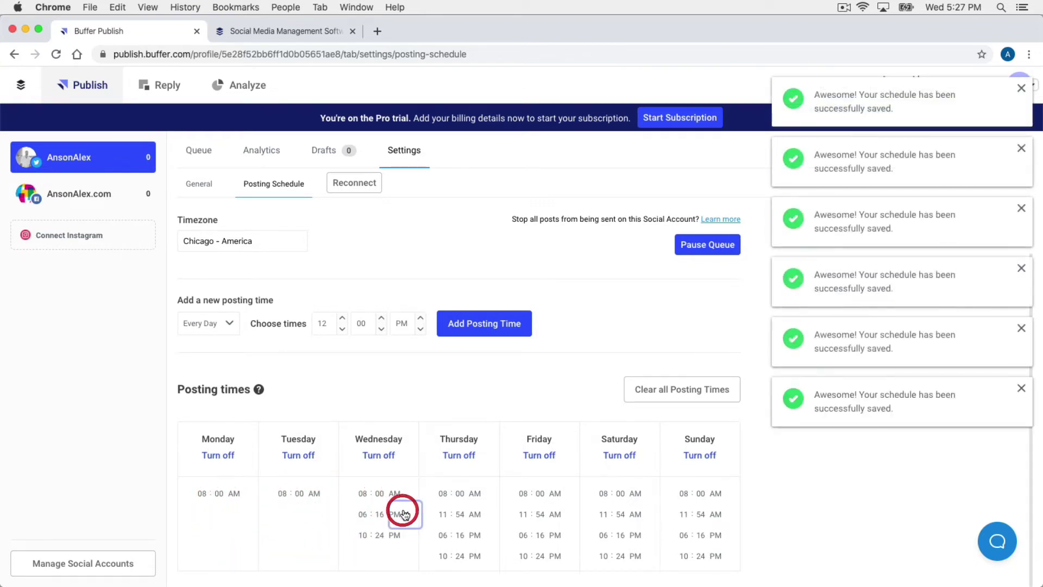
{"action": "left_click", "coordinate": [405, 514]}
{"action": "left_click", "coordinate": [480, 513]}
{"action": "left_click", "coordinate": [479, 513]}
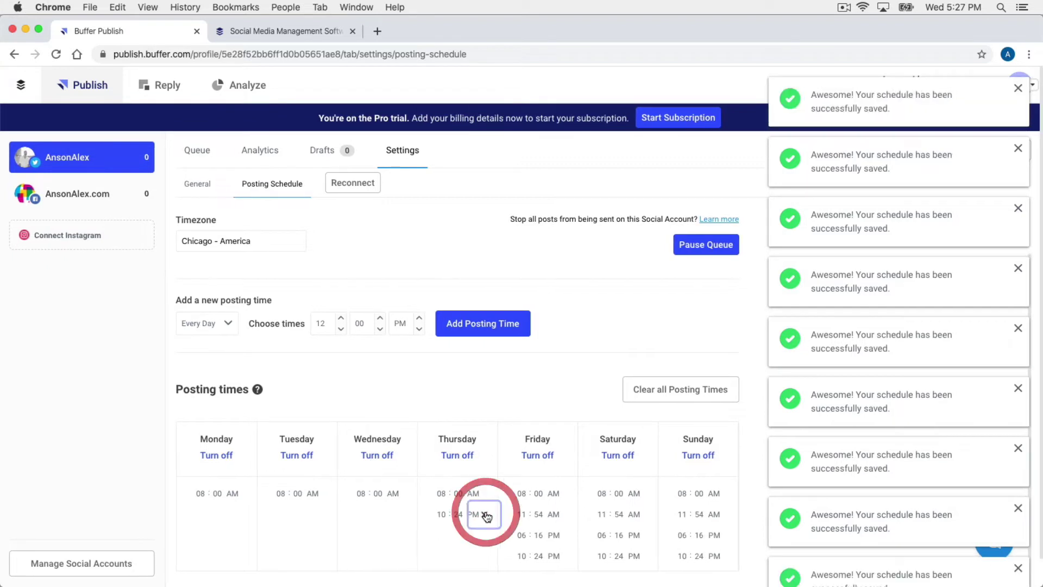
{"action": "left_click", "coordinate": [479, 513]}
{"action": "left_click", "coordinate": [565, 513]}
{"action": "left_click", "coordinate": [564, 513]}
{"action": "left_click", "coordinate": [564, 514]}
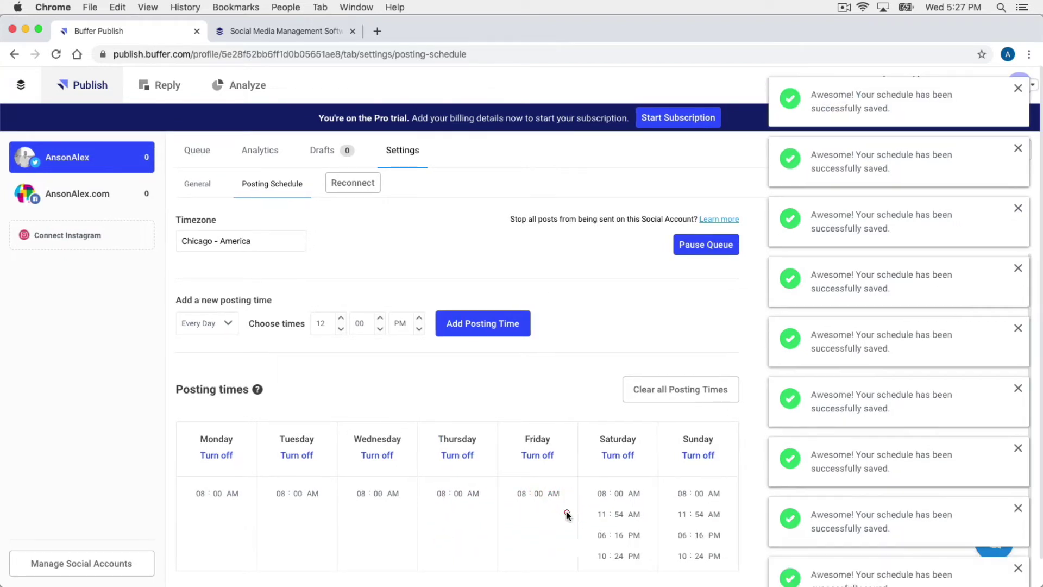
Step: Delete all Sunday posting times and remove Saturday's 11:54 AM, 6:16 PM and 10:24 PM times
{"action": "left_click", "coordinate": [724, 495]}
{"action": "left_click", "coordinate": [725, 496]}
{"action": "left_click", "coordinate": [724, 495]}
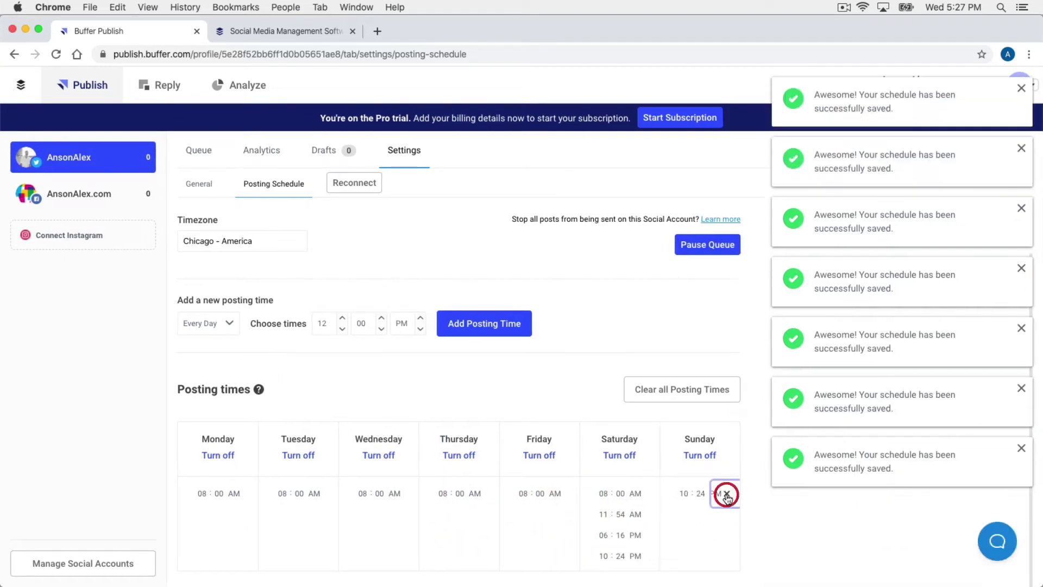
{"action": "left_click", "coordinate": [724, 496]}
{"action": "left_click", "coordinate": [644, 515]}
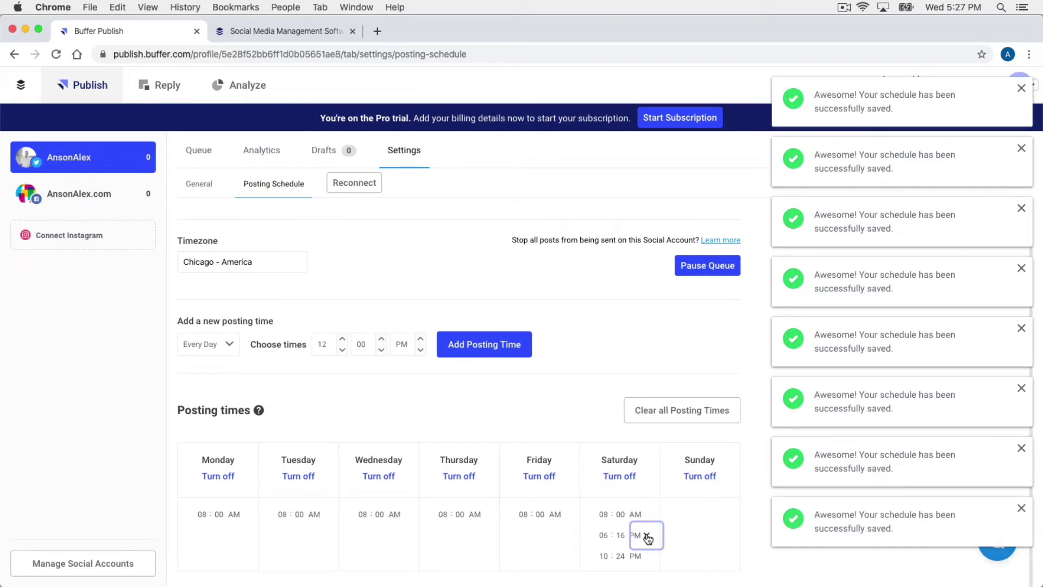
{"action": "left_click", "coordinate": [645, 534]}
{"action": "left_click", "coordinate": [647, 556]}
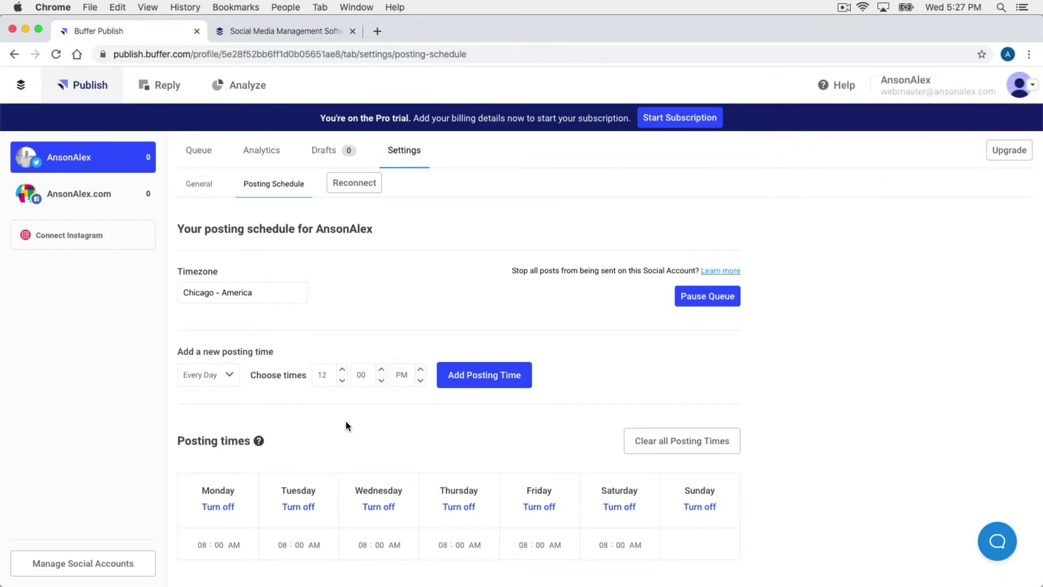
Step: Set the posting schedule's timezone to Los Angeles, CA - United States
{"action": "left_click", "coordinate": [258, 294]}
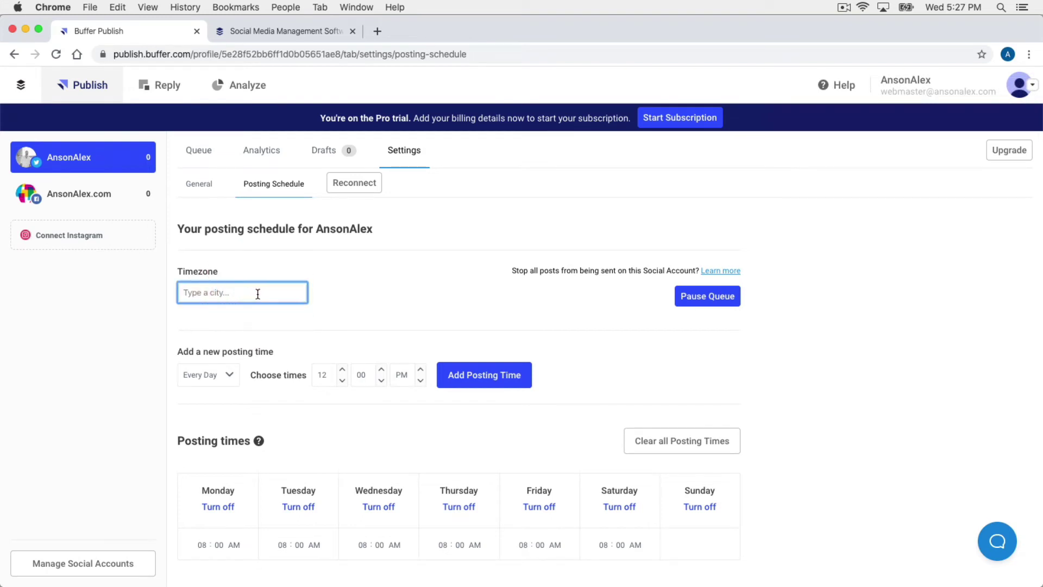
{"action": "type", "text": "los an"}
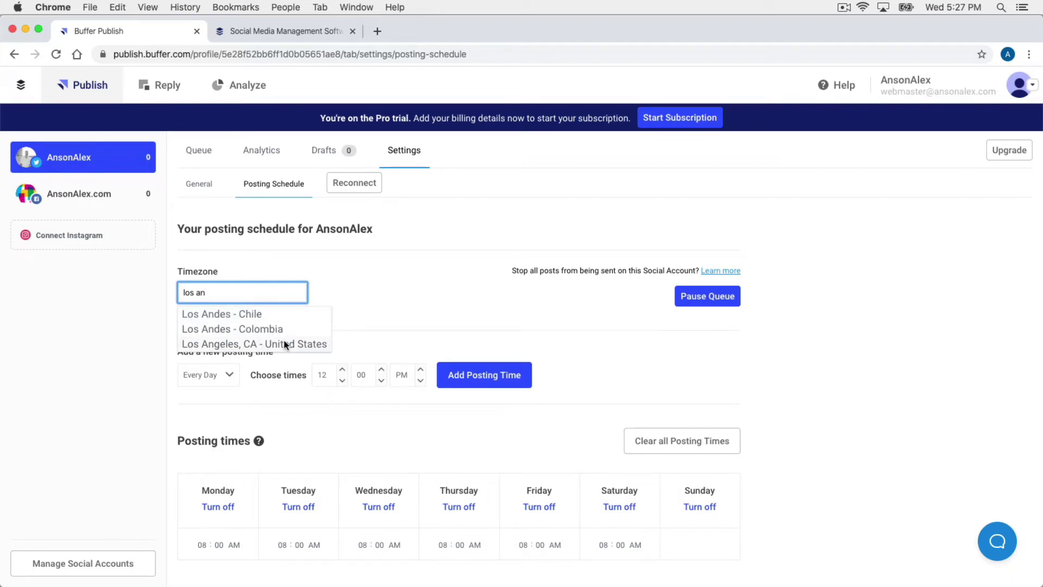
{"action": "left_click", "coordinate": [283, 340]}
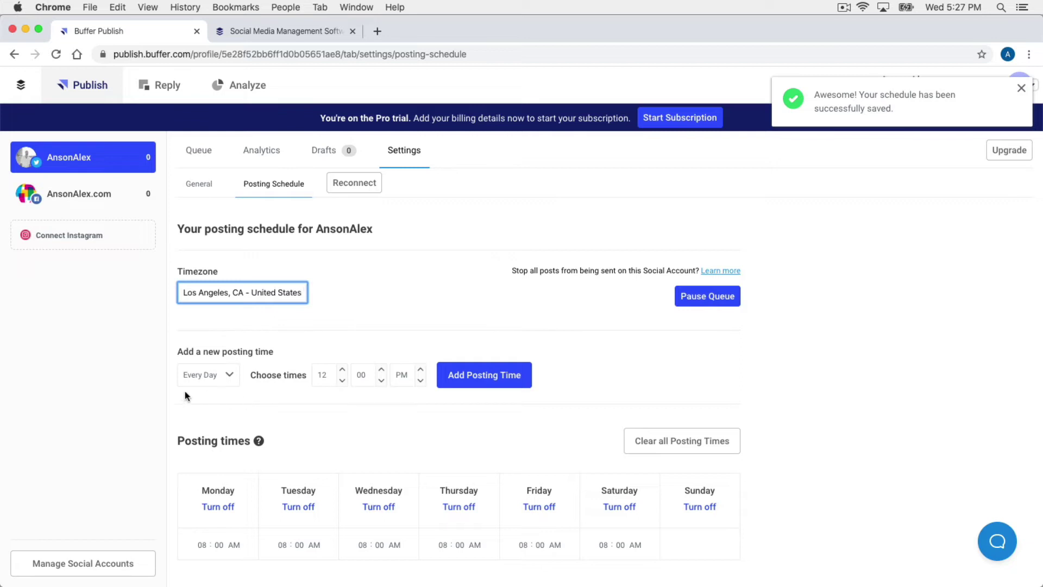
Step: Add a Wednesday 4:00 PM posting time to the Twitter account's schedule
{"action": "left_click", "coordinate": [221, 381]}
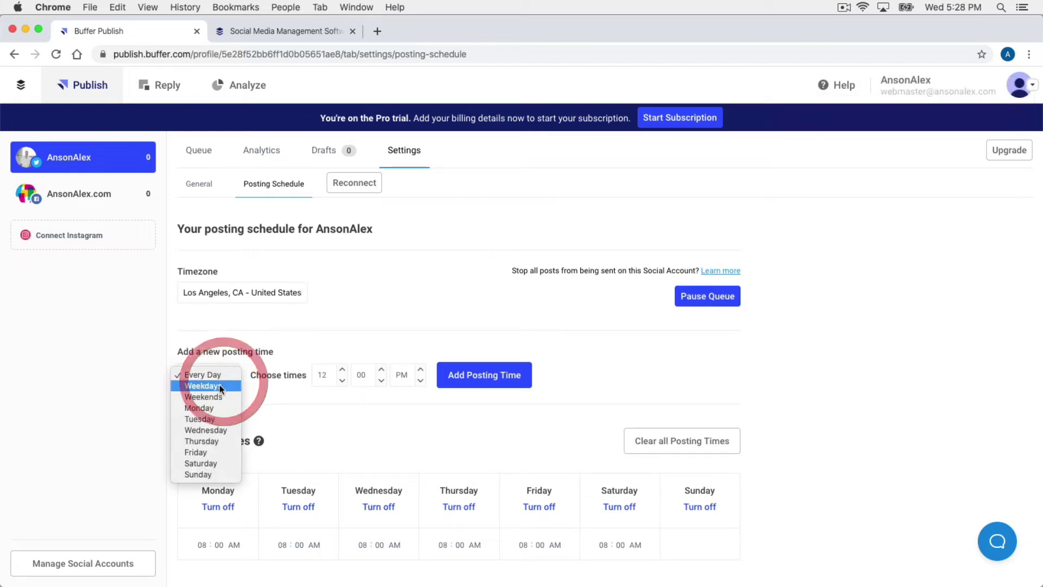
{"action": "left_click", "coordinate": [214, 429]}
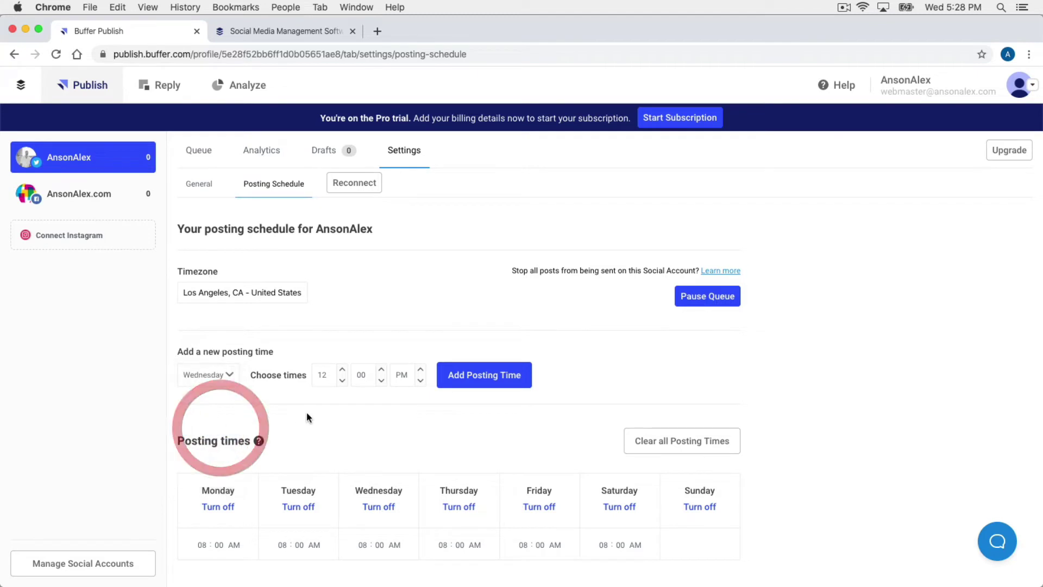
{"action": "left_click", "coordinate": [341, 373]}
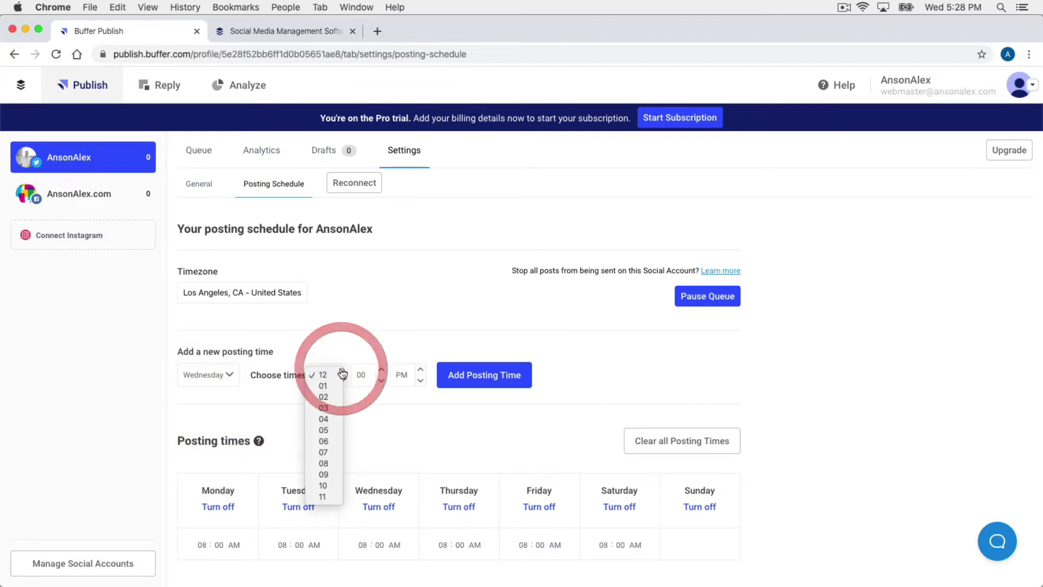
{"action": "left_click", "coordinate": [329, 421]}
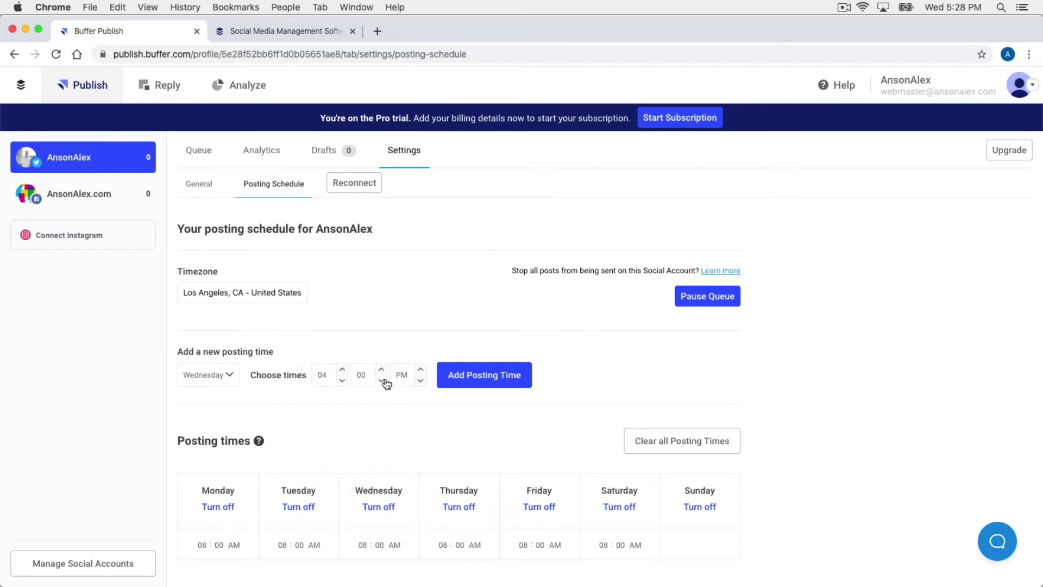
{"action": "left_click", "coordinate": [475, 384]}
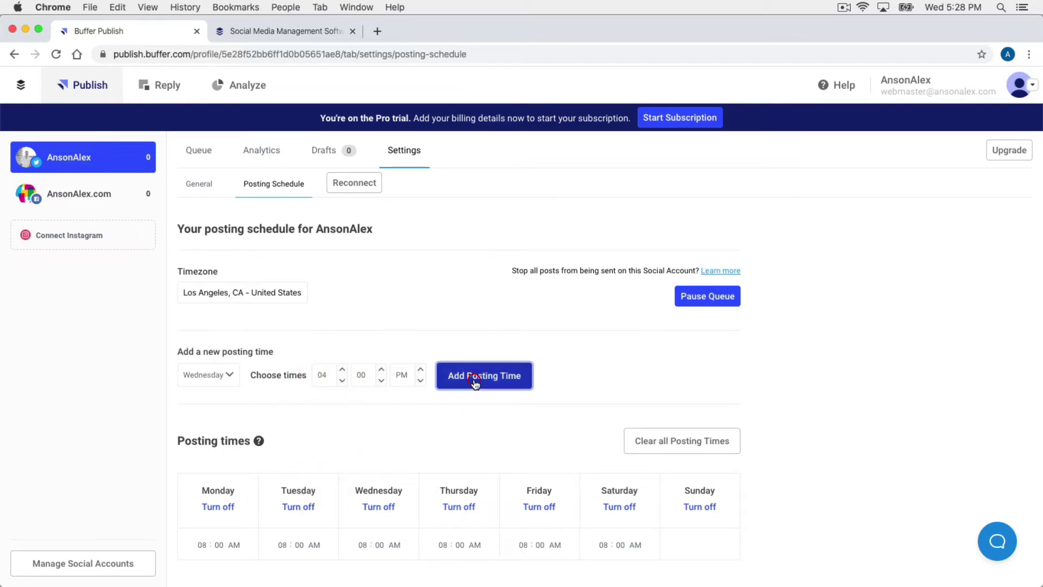
{"action": "scroll", "coordinate": [817, 423], "scroll_direction": "down", "scroll_amount": 1}
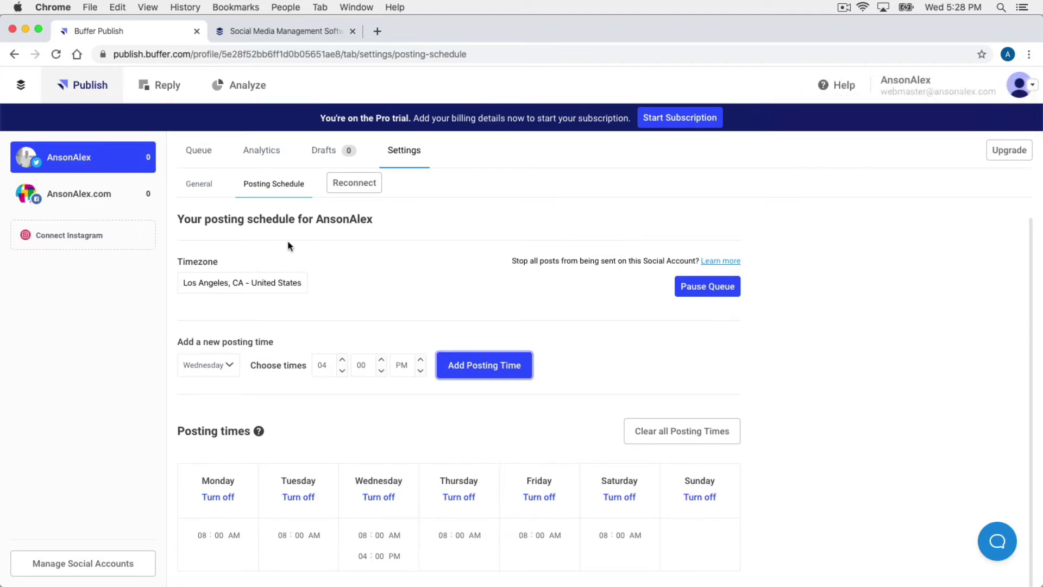
Step: Open the Twitter account's queue and start a new post with only that Twitter account selected
{"action": "left_click", "coordinate": [201, 158]}
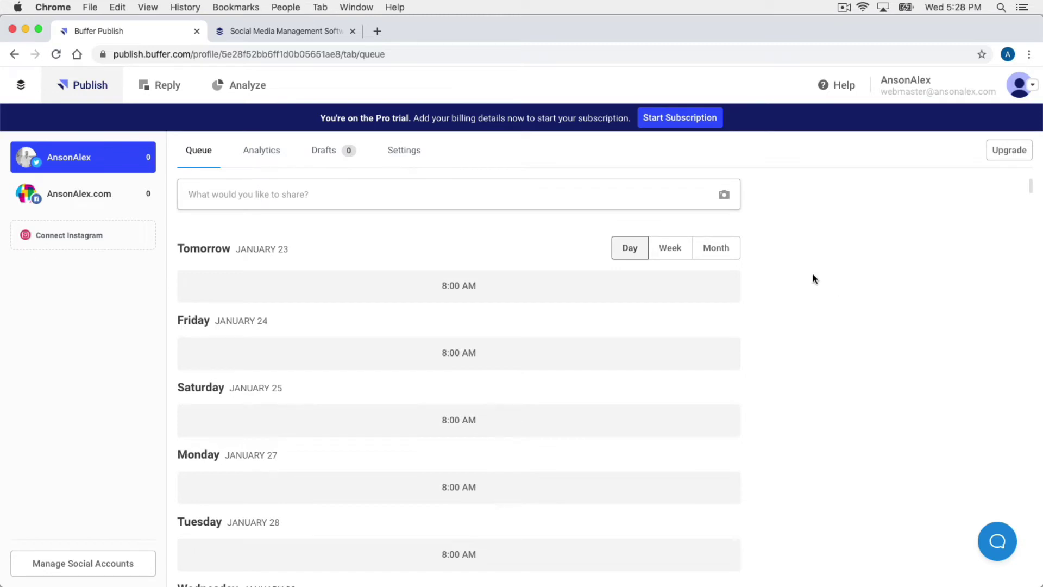
{"action": "scroll", "coordinate": [813, 274], "scroll_direction": "down", "scroll_amount": 4}
{"action": "scroll", "coordinate": [811, 267], "scroll_direction": "down", "scroll_amount": 6}
{"action": "left_click", "coordinate": [322, 197]}
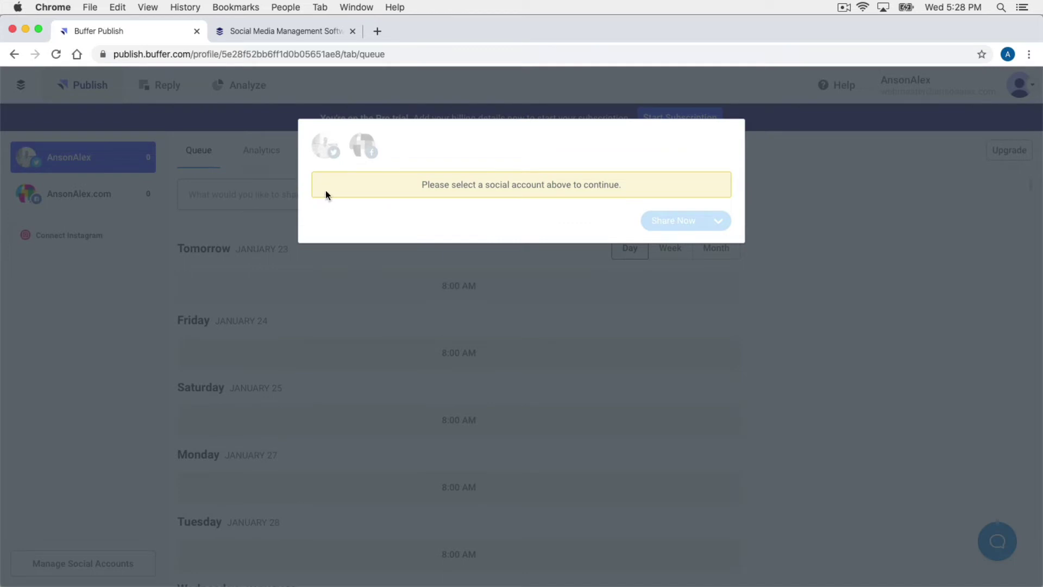
{"action": "left_click", "coordinate": [325, 149]}
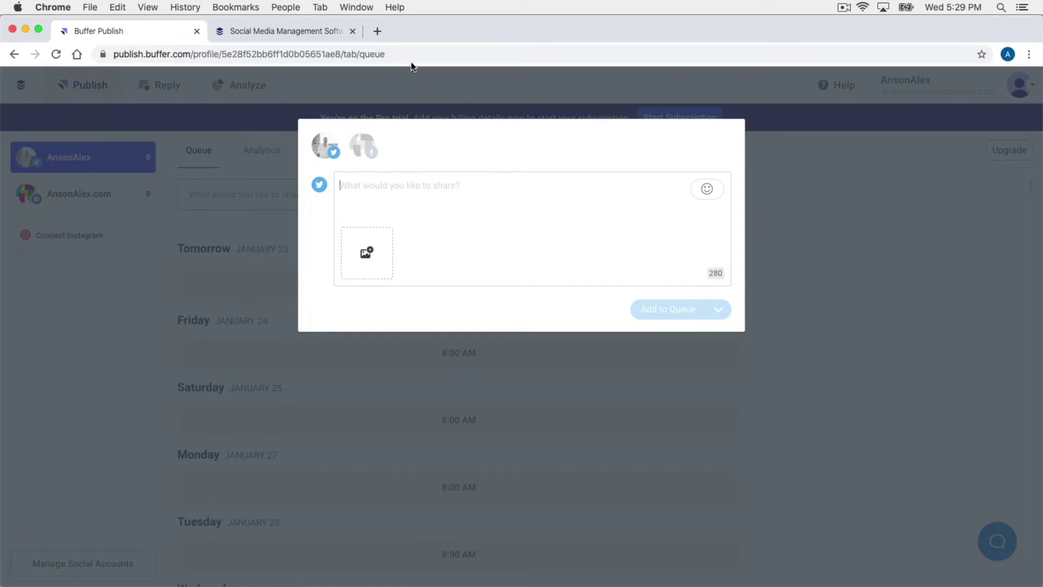
Step: Open ansonalex.com in a new browser tab and copy the link address of the Google Drive / Docs / Sheets Tutorial 2020 article
{"action": "left_click", "coordinate": [378, 33]}
{"action": "type", "text": "ansonalex.com"}
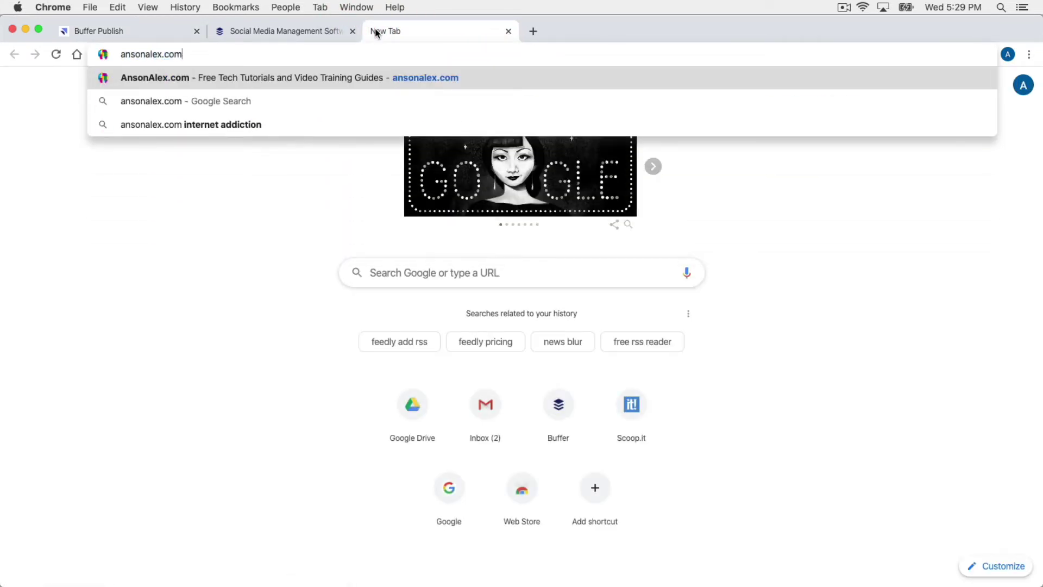
{"action": "key", "text": "Return"}
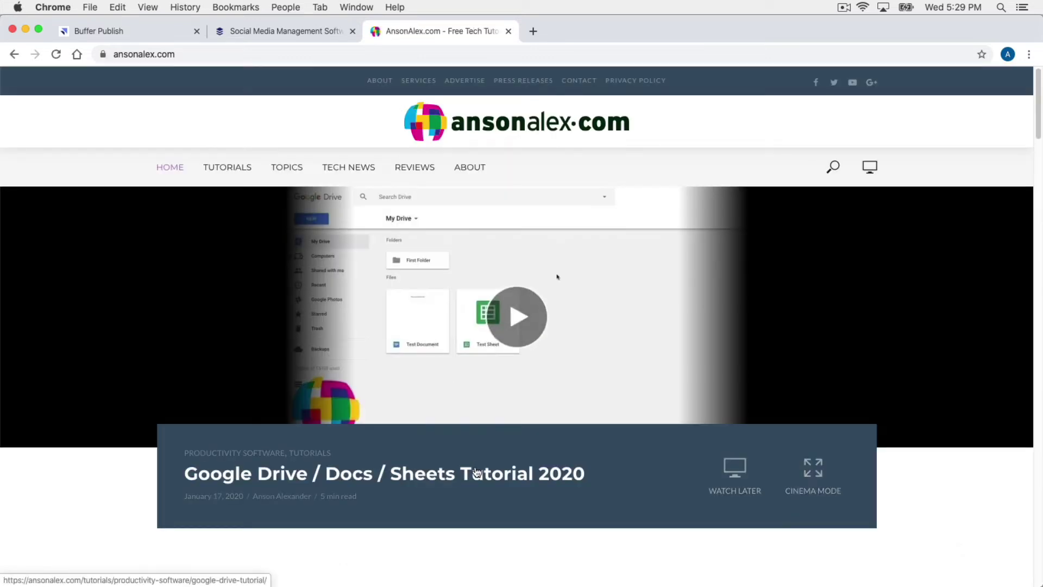
{"action": "right_click", "coordinate": [476, 471]}
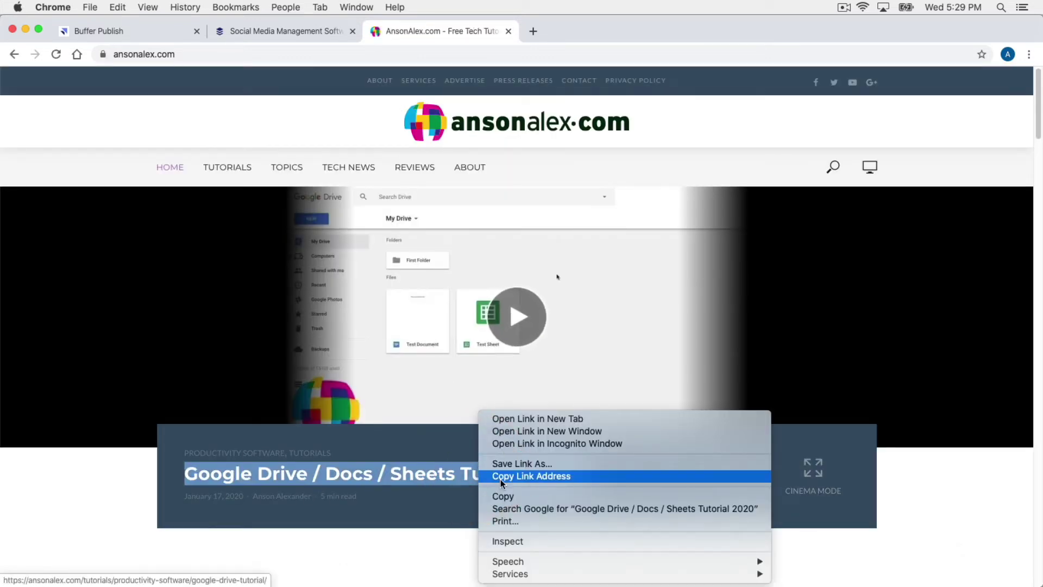
{"action": "left_click", "coordinate": [500, 479]}
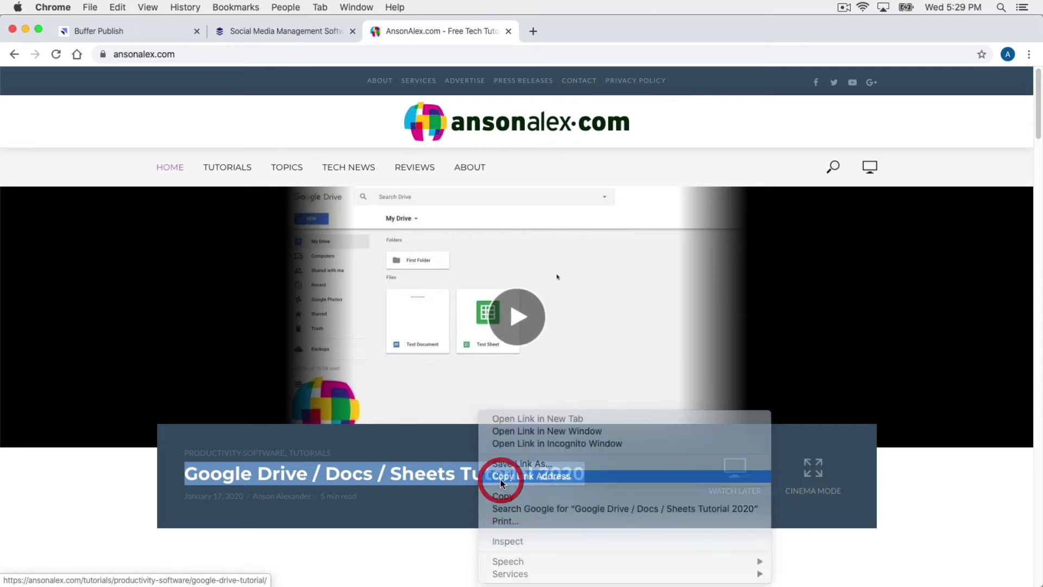
Step: Return to the Buffer post, paste the copied article link and attach the first suggested image
{"action": "left_click", "coordinate": [269, 37]}
{"action": "left_click", "coordinate": [130, 33]}
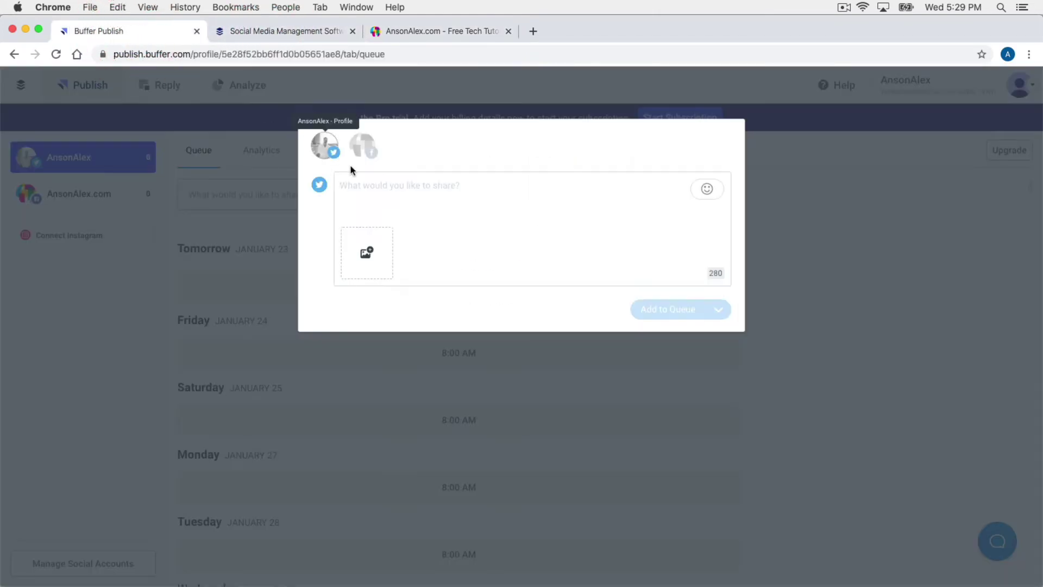
{"action": "left_click", "coordinate": [380, 191]}
{"action": "key", "text": "super+v"}
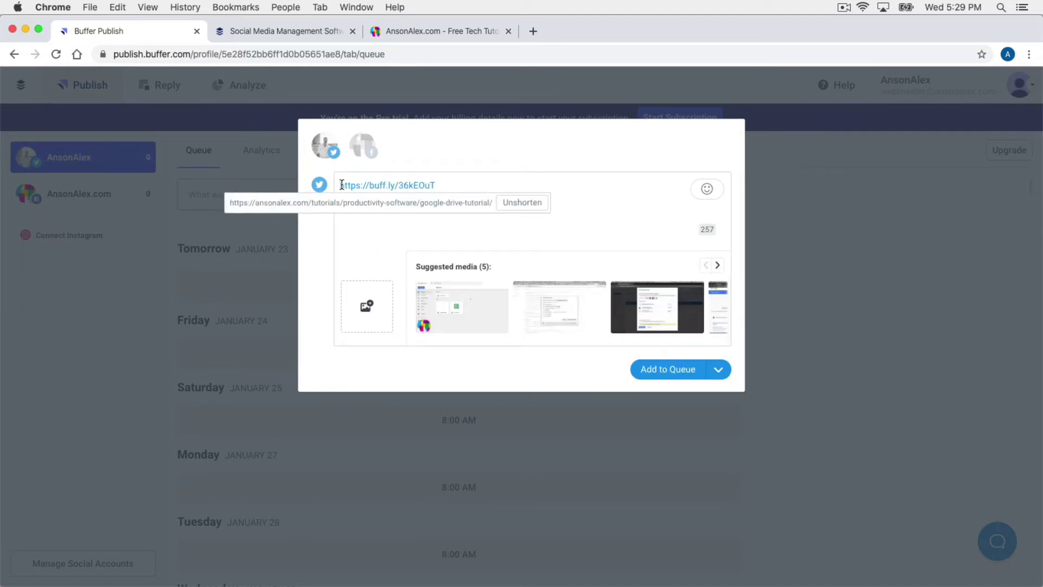
{"action": "left_click", "coordinate": [427, 315]}
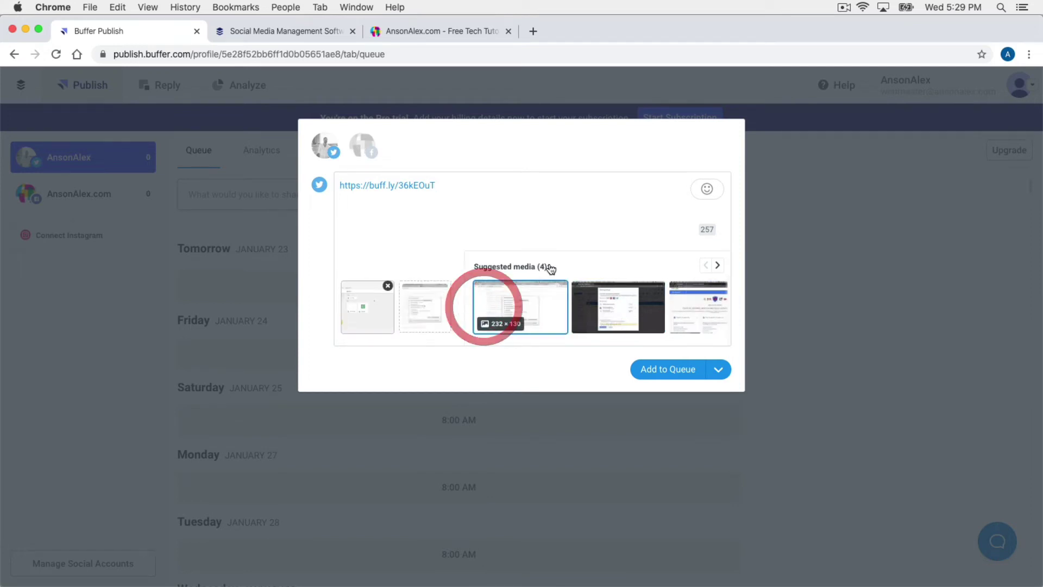
Step: Write "My 2020 updated tutorial for Google Drive has been published!" on its own line above the link and add the post to the queue
{"action": "left_click", "coordinate": [338, 184]}
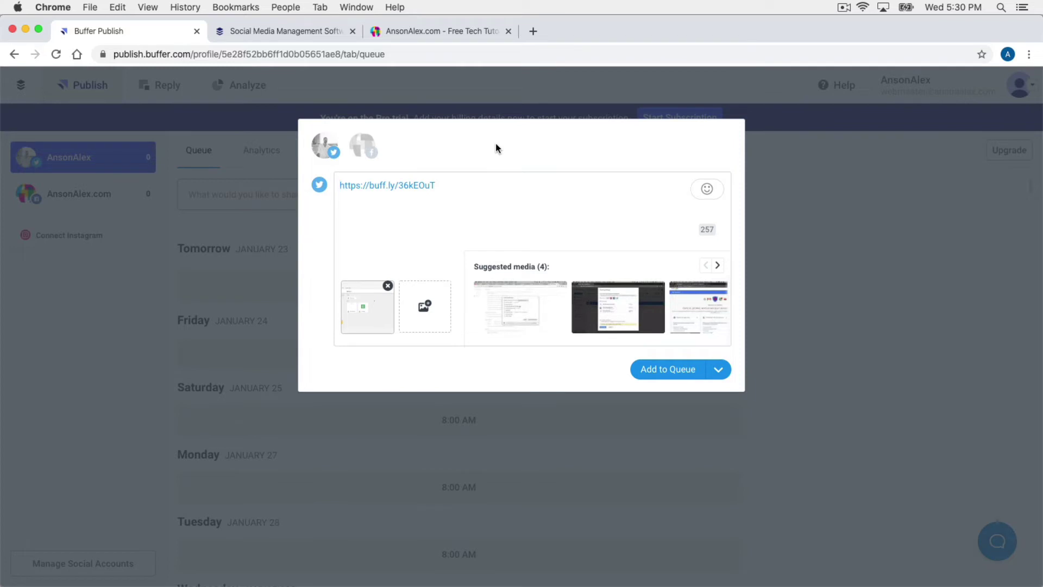
{"action": "type", "text": "My 2020 update for "}
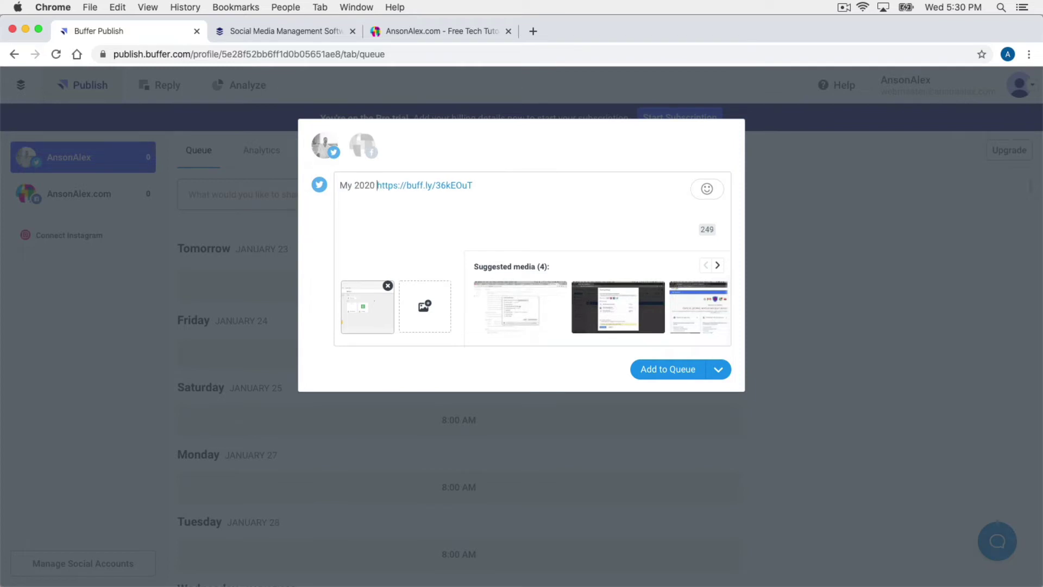
{"action": "type", "text": "Google Drive"}
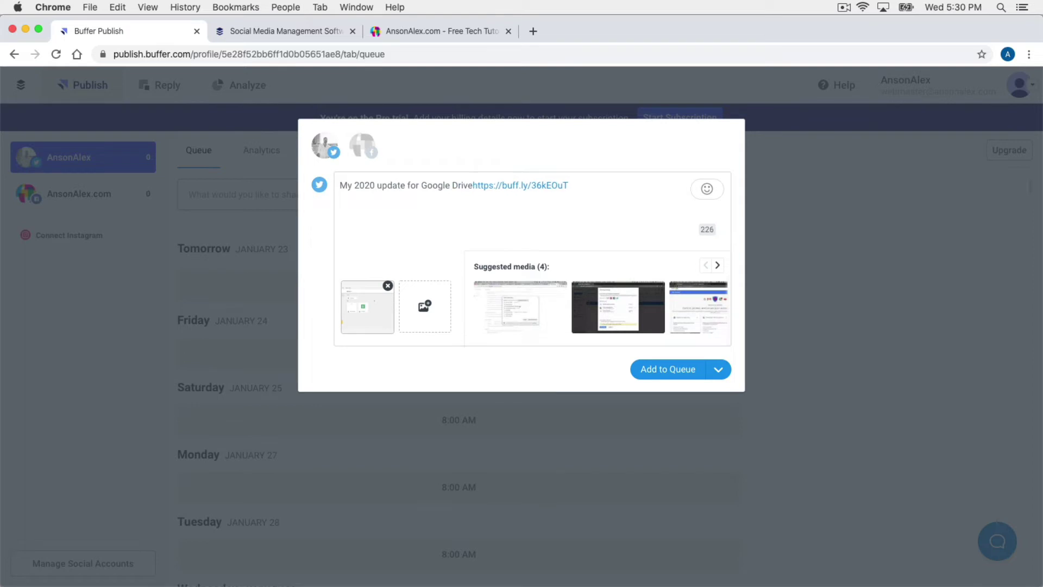
{"action": "left_click", "coordinate": [405, 185]}
{"action": "type", "text": "d tutorial"}
{"action": "left_click", "coordinate": [508, 185]}
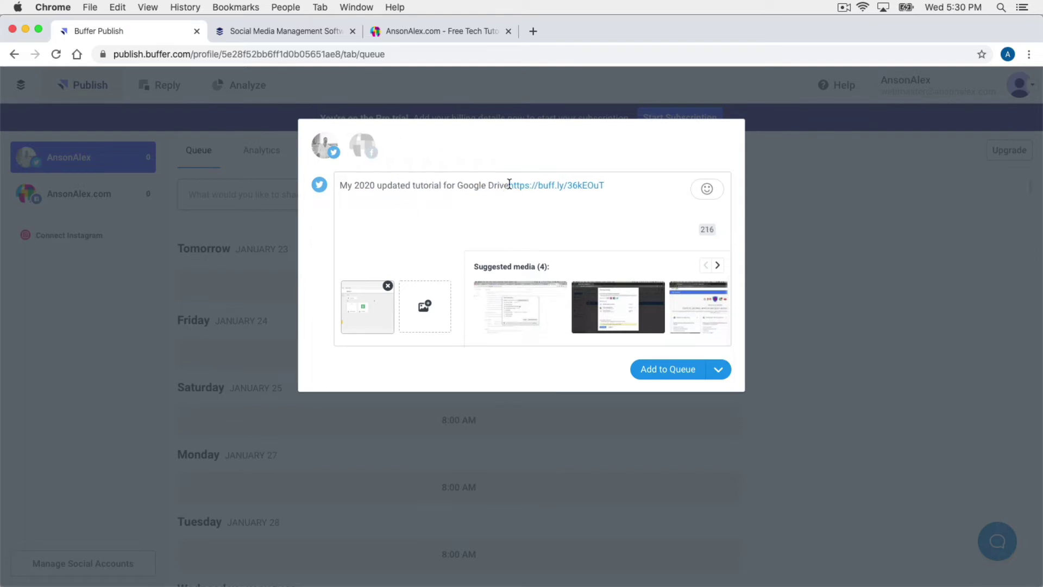
{"action": "type", "text": "has been published!"}
{"action": "key", "text": "Return"}
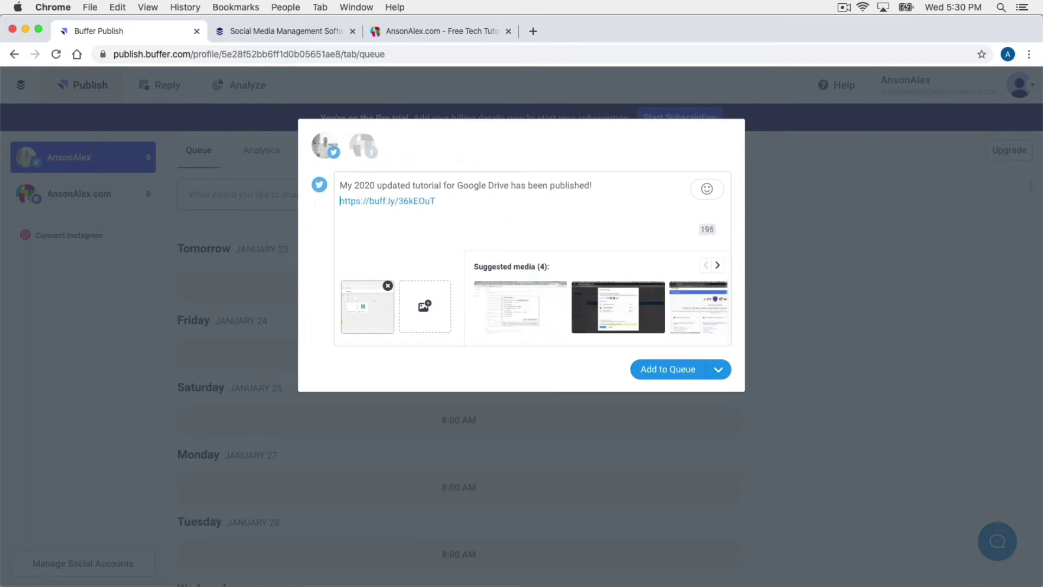
{"action": "left_click", "coordinate": [617, 307]}
{"action": "left_click", "coordinate": [674, 375]}
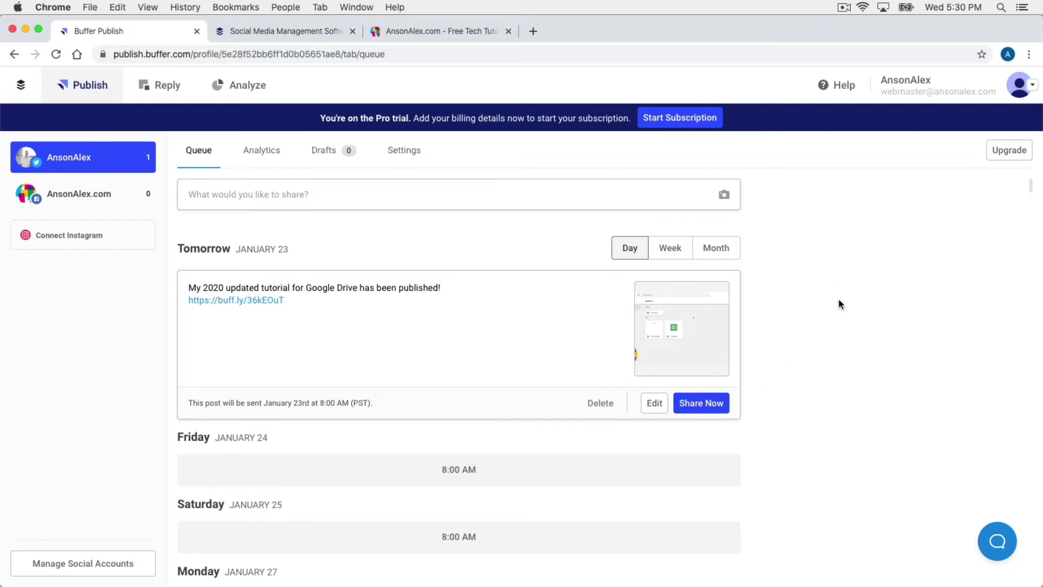
Step: Schedule a tweet reading "Happy Tuesday everyone!" in the Tuesday, January 28, 8:00 AM slot
{"action": "scroll", "coordinate": [797, 285], "scroll_direction": "down", "scroll_amount": 5}
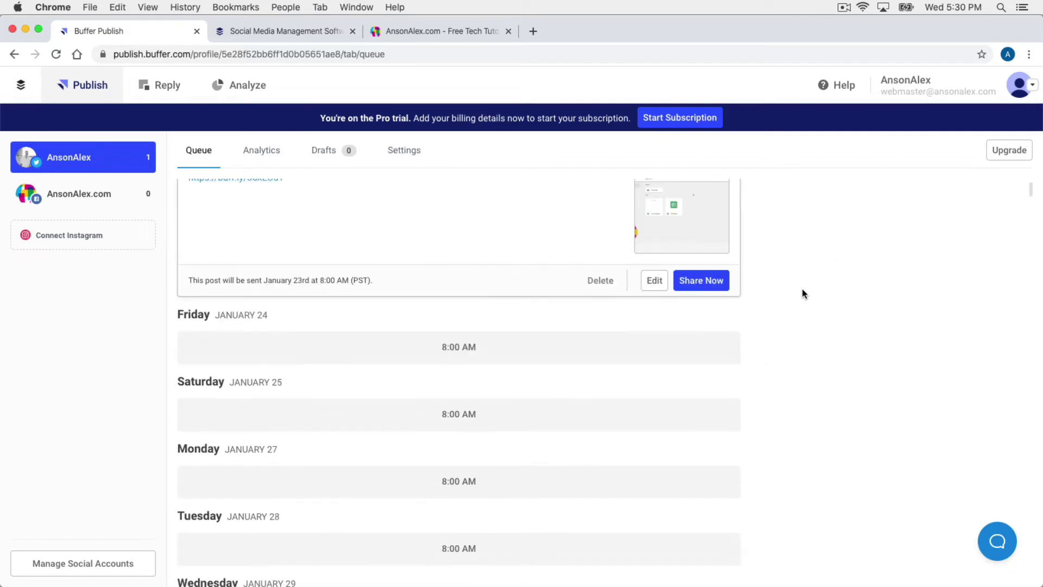
{"action": "scroll", "coordinate": [802, 294], "scroll_direction": "down", "scroll_amount": 2}
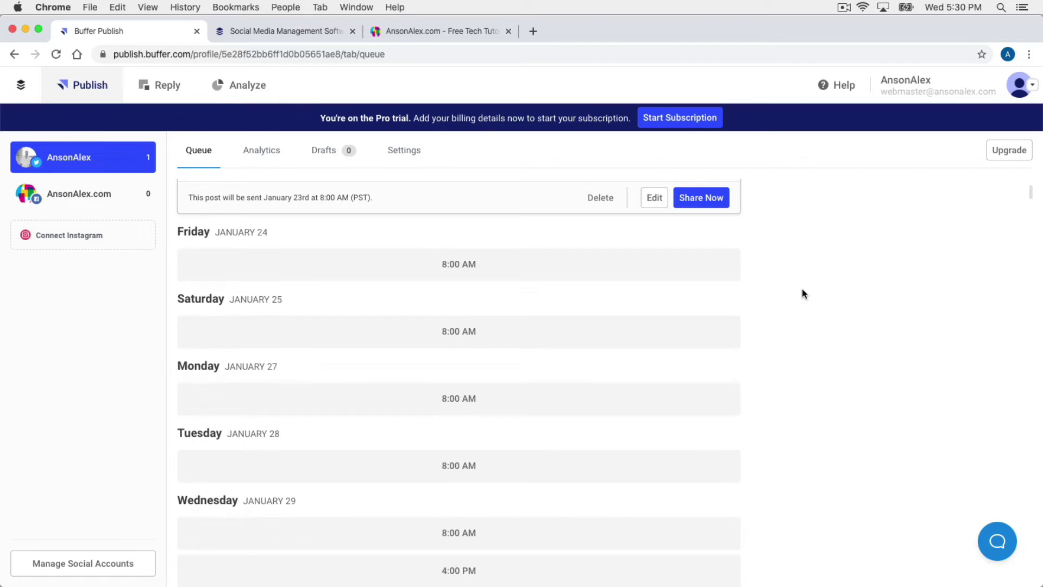
{"action": "scroll", "coordinate": [803, 294], "scroll_direction": "down", "scroll_amount": 1}
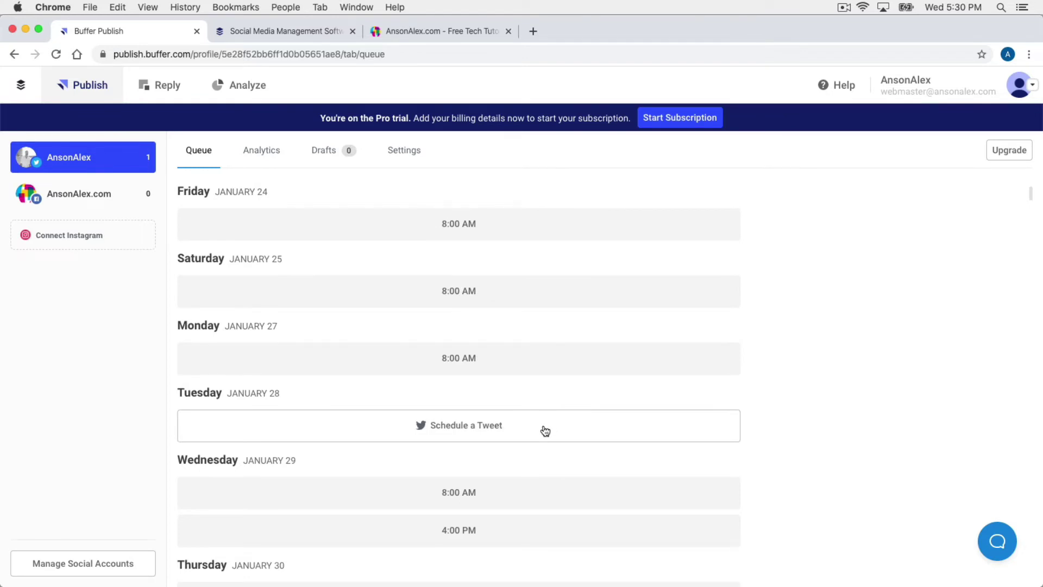
{"action": "left_click", "coordinate": [459, 435]}
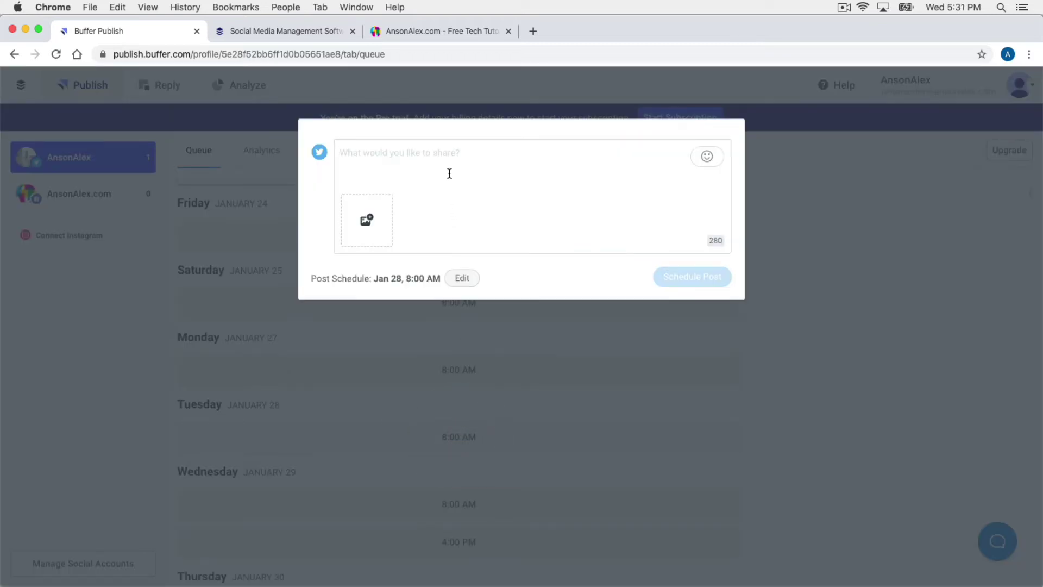
{"action": "type", "text": "Happy Tuesday everyone"}
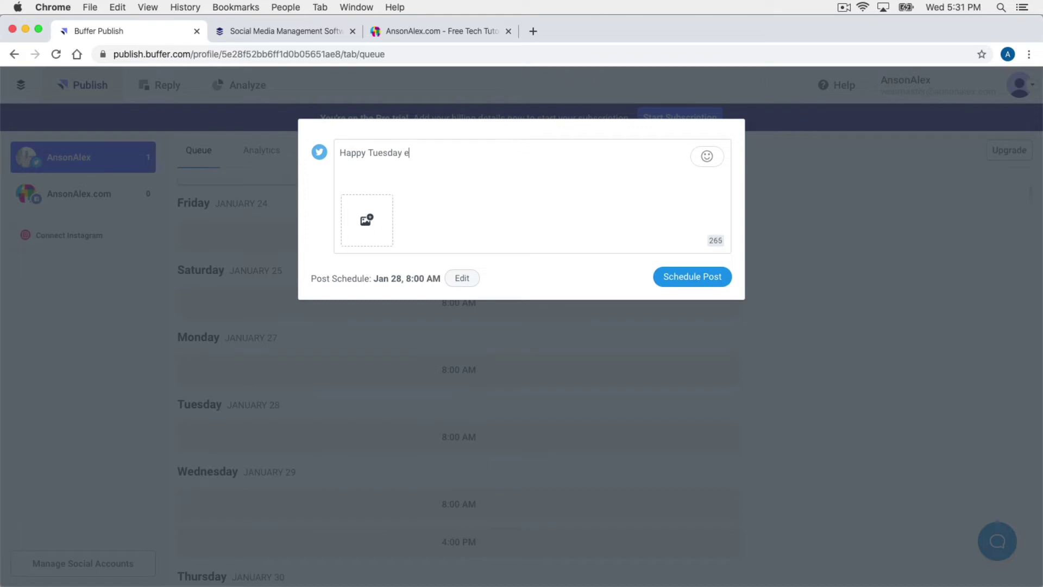
{"action": "type", "text": "!"}
{"action": "left_click", "coordinate": [697, 281]}
Step: Review the queue's scheduled posts and open time slots from January 23 through January 30
{"action": "scroll", "coordinate": [787, 489], "scroll_direction": "up", "scroll_amount": 2}
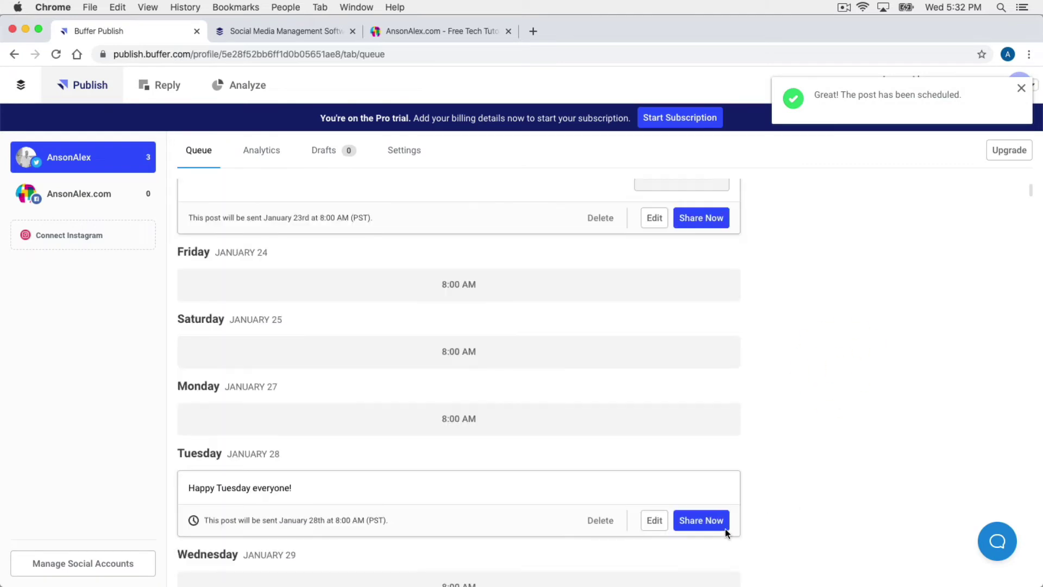
{"action": "scroll", "coordinate": [782, 467], "scroll_direction": "up", "scroll_amount": 3}
{"action": "scroll", "coordinate": [834, 409], "scroll_direction": "up", "scroll_amount": 3}
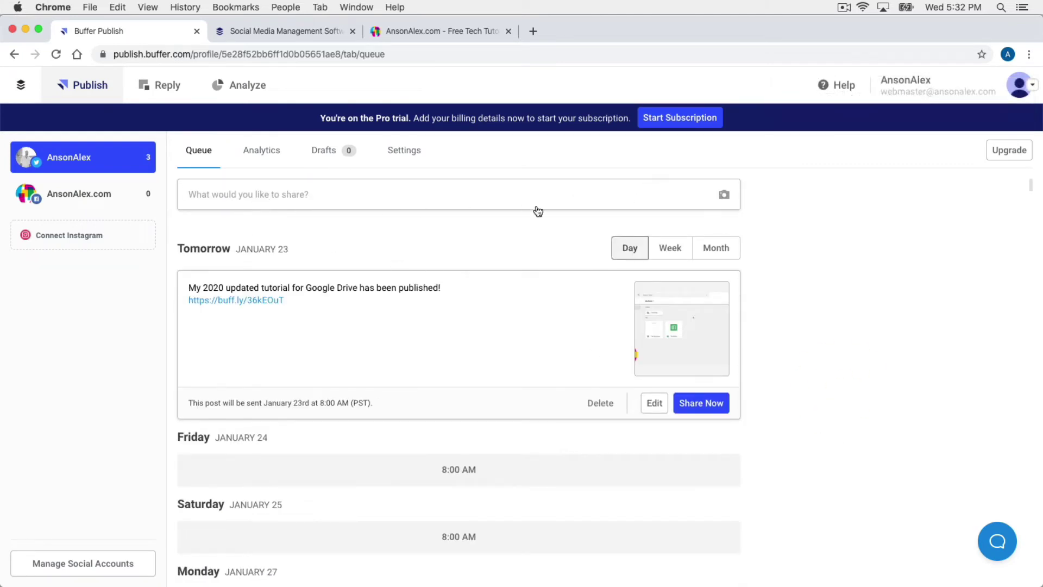
{"action": "scroll", "coordinate": [757, 271], "scroll_direction": "down", "scroll_amount": 1}
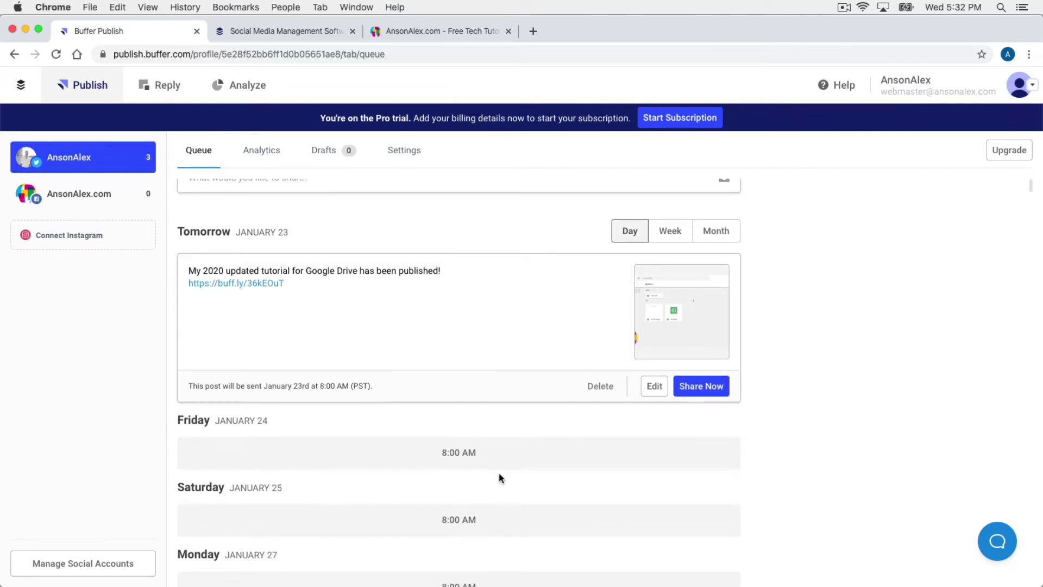
{"action": "scroll", "coordinate": [871, 266], "scroll_direction": "down", "scroll_amount": 1}
{"action": "scroll", "coordinate": [872, 266], "scroll_direction": "down", "scroll_amount": 5}
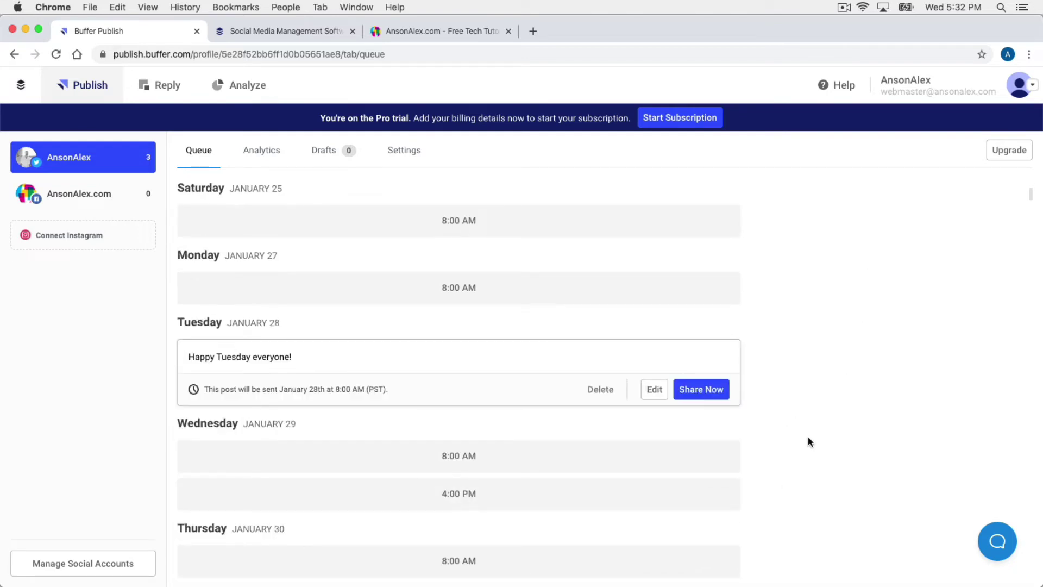
{"action": "scroll", "coordinate": [808, 441], "scroll_direction": "up", "scroll_amount": 6}
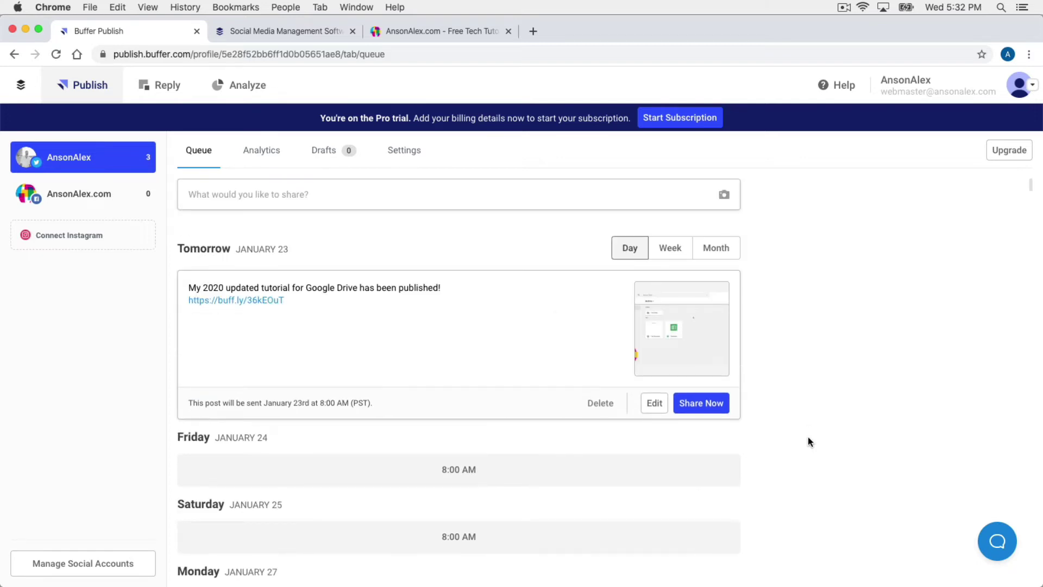
Step: Look over the open posting slots in the AnsonAlex.com Facebook page's queue
{"action": "left_click", "coordinate": [94, 202]}
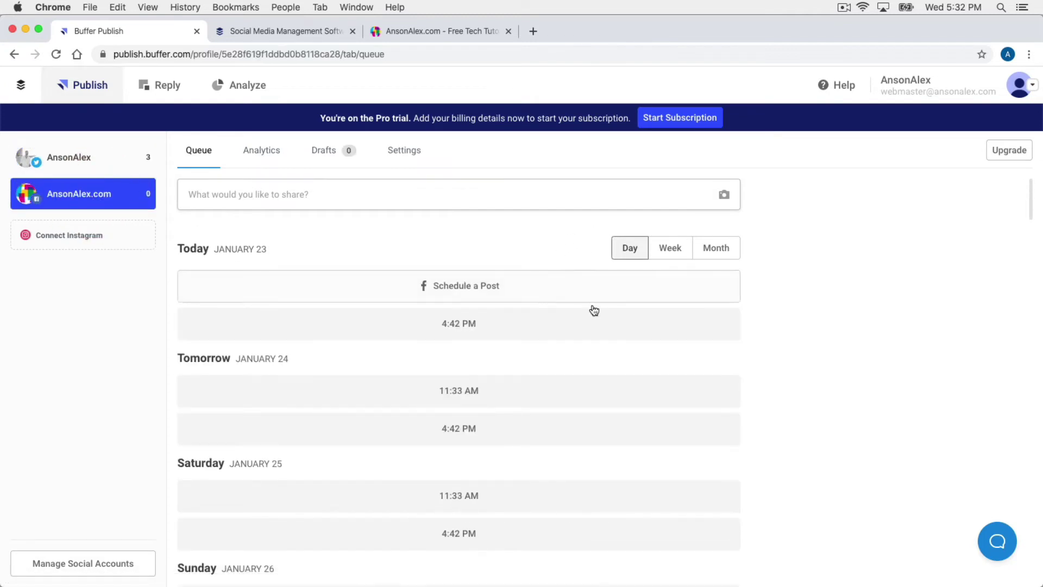
{"action": "scroll", "coordinate": [951, 239], "scroll_direction": "down", "scroll_amount": 3}
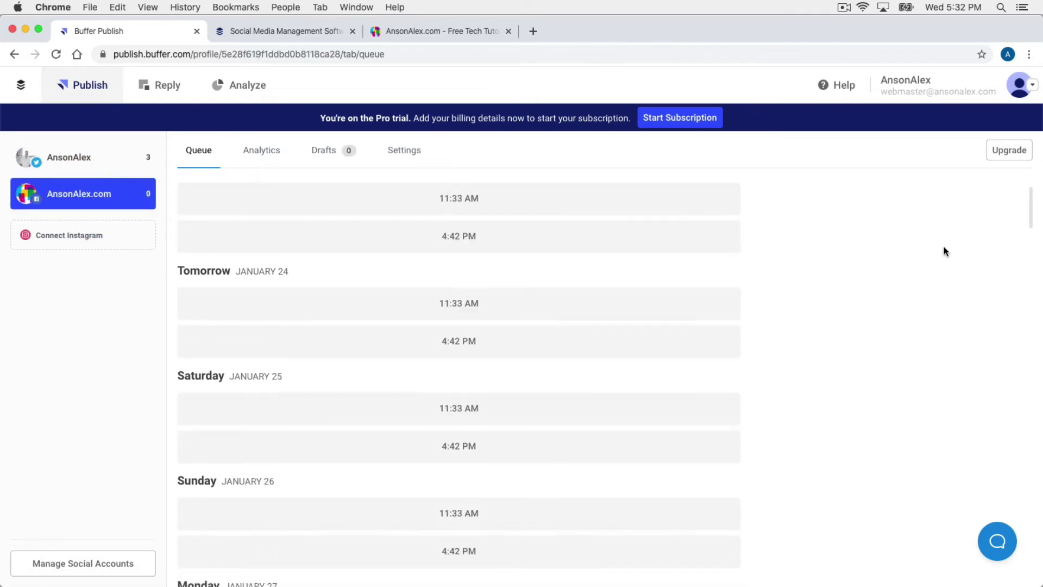
{"action": "scroll", "coordinate": [917, 315], "scroll_direction": "up", "scroll_amount": 3}
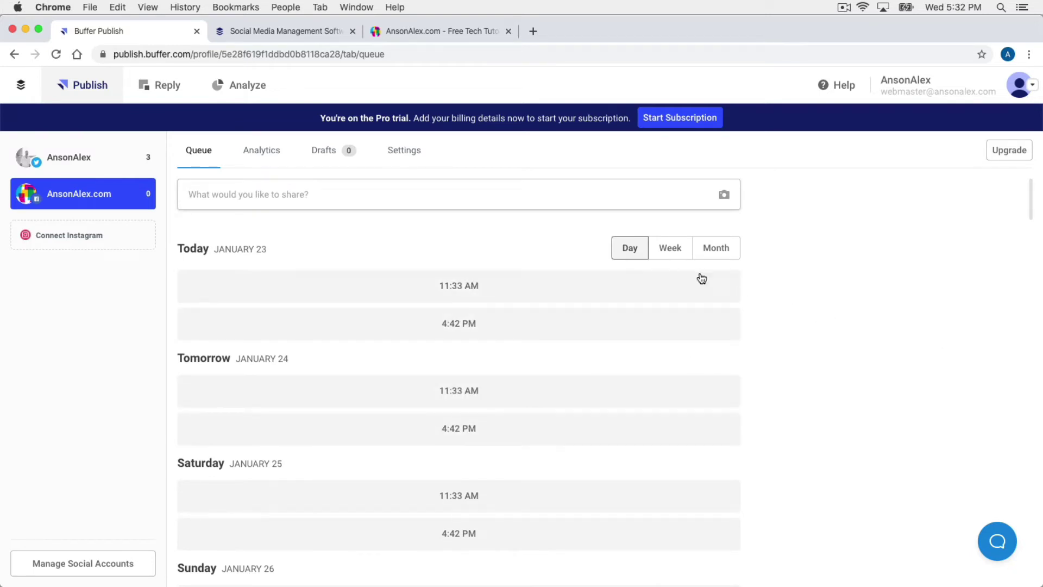
Step: Open the Facebook page's posting schedule and remove both Monday posting times, 11:33 AM and 4:42 PM
{"action": "left_click", "coordinate": [404, 150]}
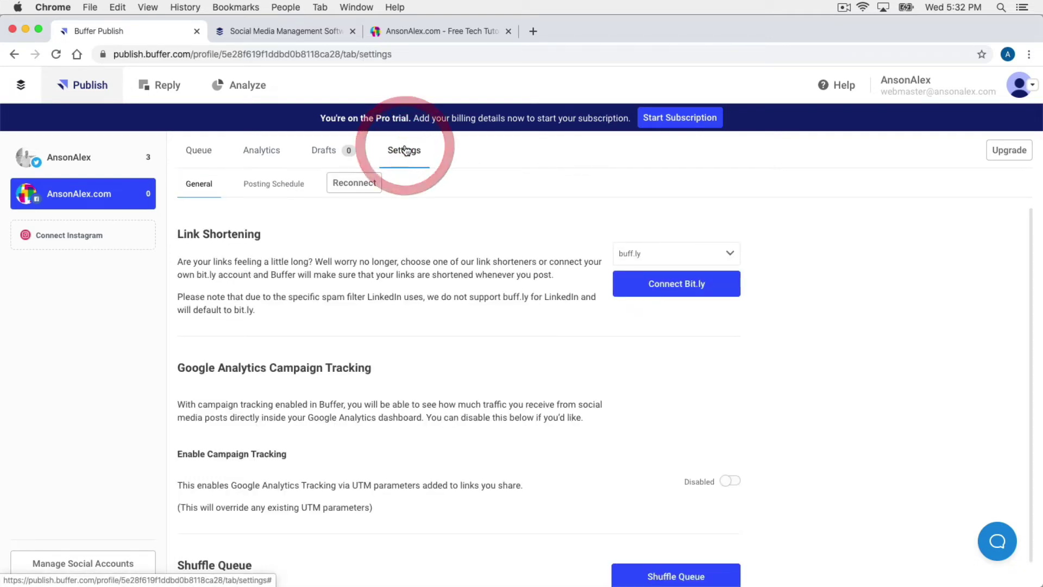
{"action": "left_click", "coordinate": [297, 185]}
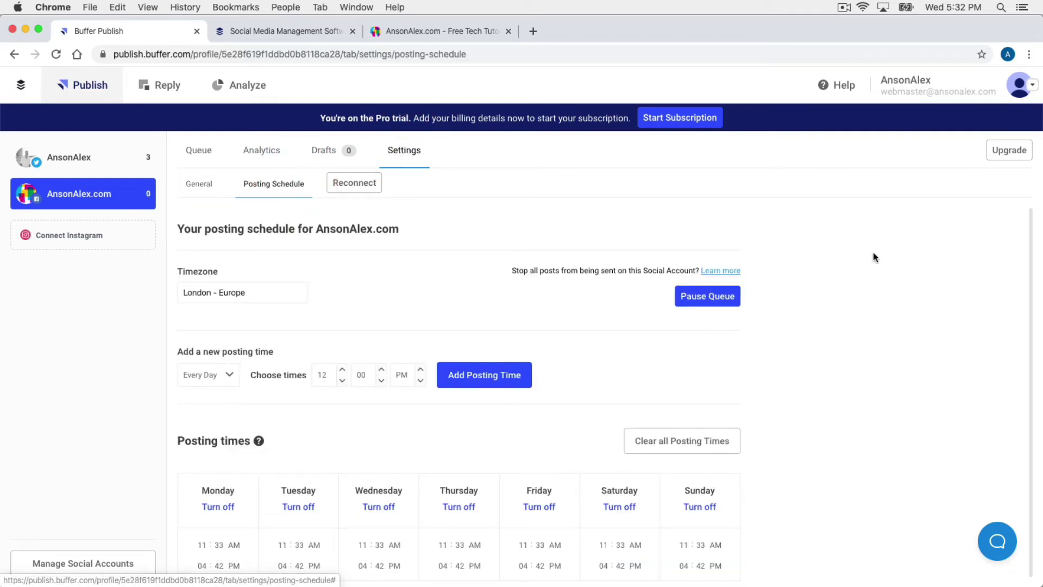
{"action": "scroll", "coordinate": [860, 247], "scroll_direction": "down", "scroll_amount": 1}
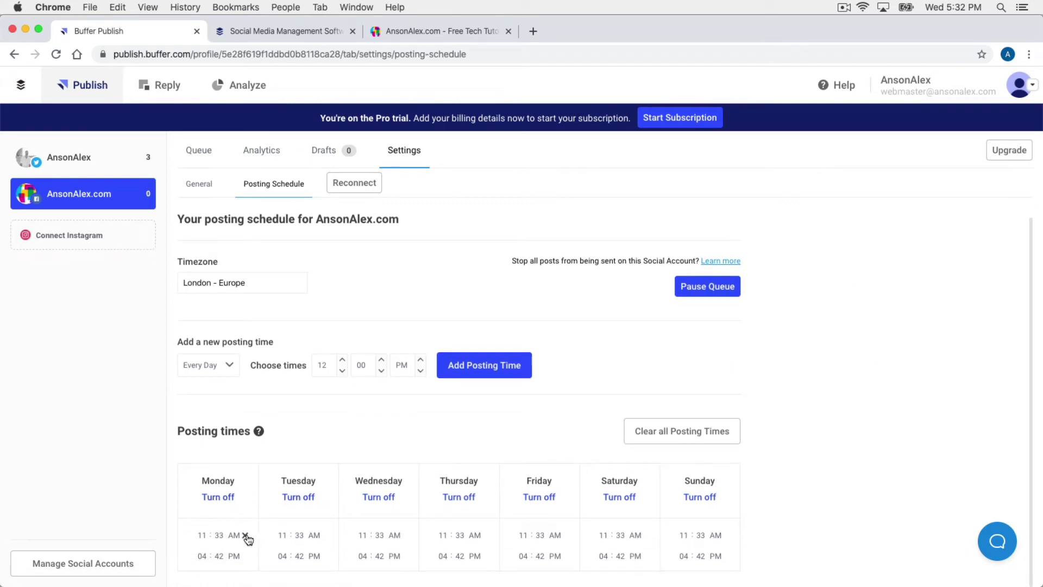
{"action": "left_click", "coordinate": [245, 535]}
{"action": "left_click", "coordinate": [245, 535]}
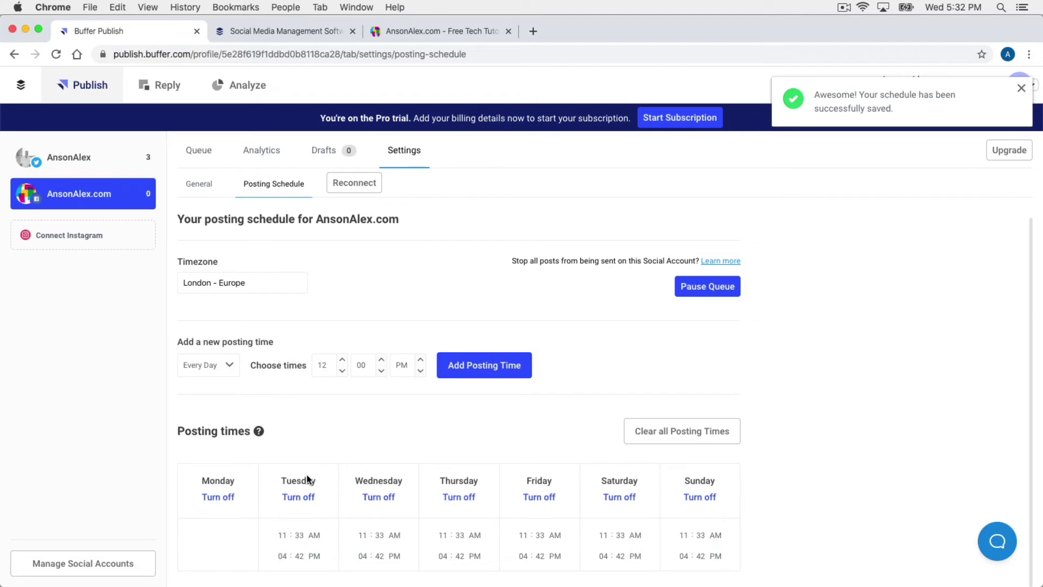
Step: Remove the 4:42 PM posting time from every day from Tuesday through Sunday
{"action": "left_click", "coordinate": [328, 554]}
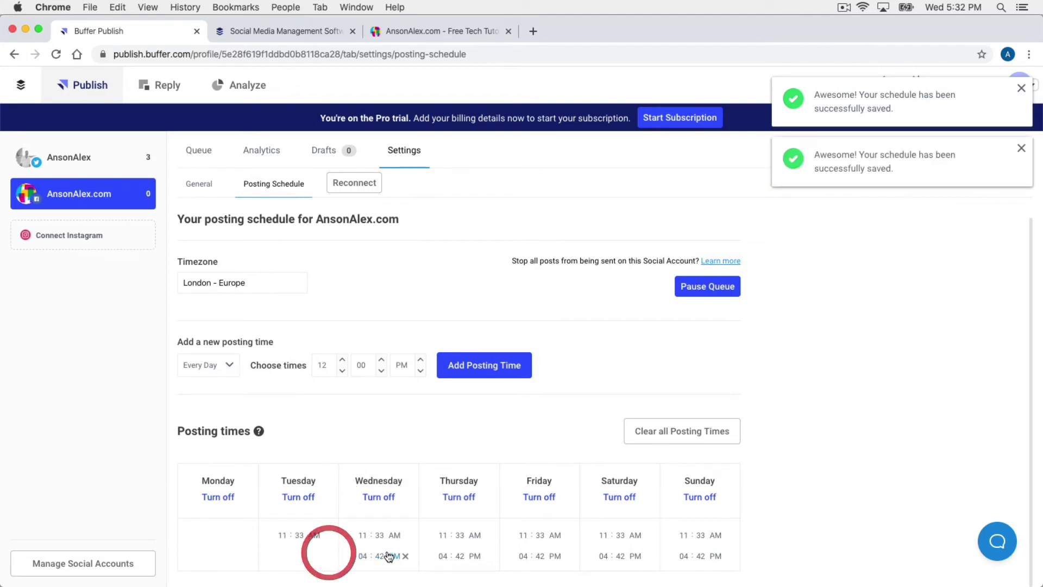
{"action": "left_click", "coordinate": [405, 555]}
{"action": "left_click", "coordinate": [486, 555]}
{"action": "left_click", "coordinate": [566, 556]}
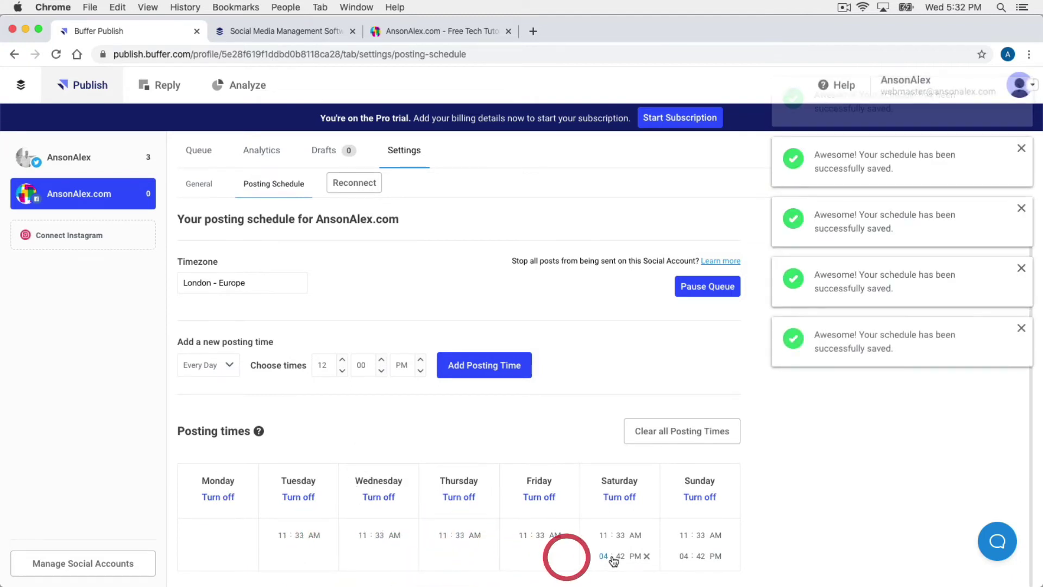
{"action": "left_click", "coordinate": [646, 556]}
{"action": "left_click", "coordinate": [726, 555]}
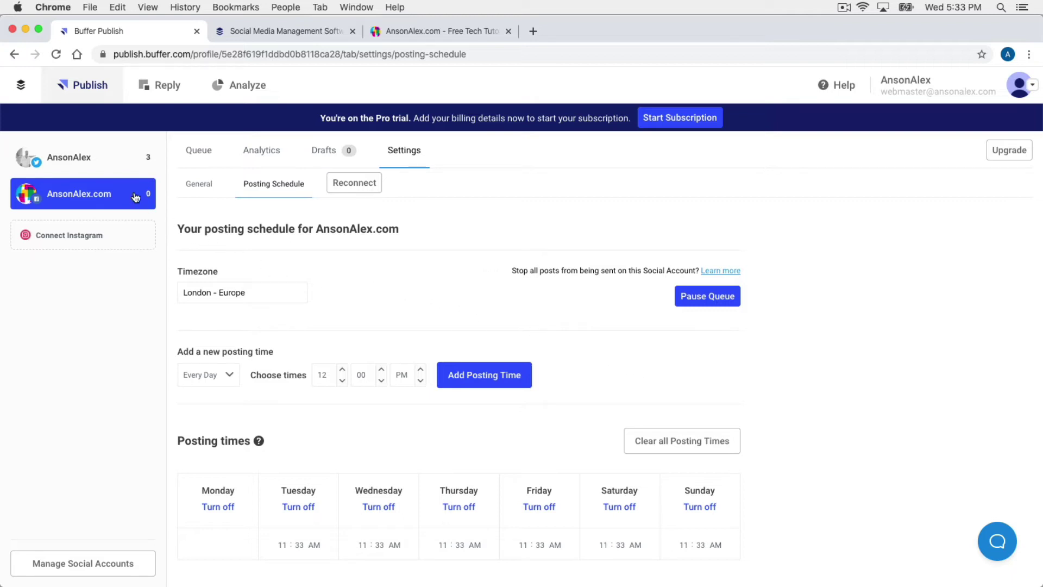
Step: Return to the Twitter account's queue and share the Google Drive tutorial post immediately
{"action": "left_click", "coordinate": [100, 160]}
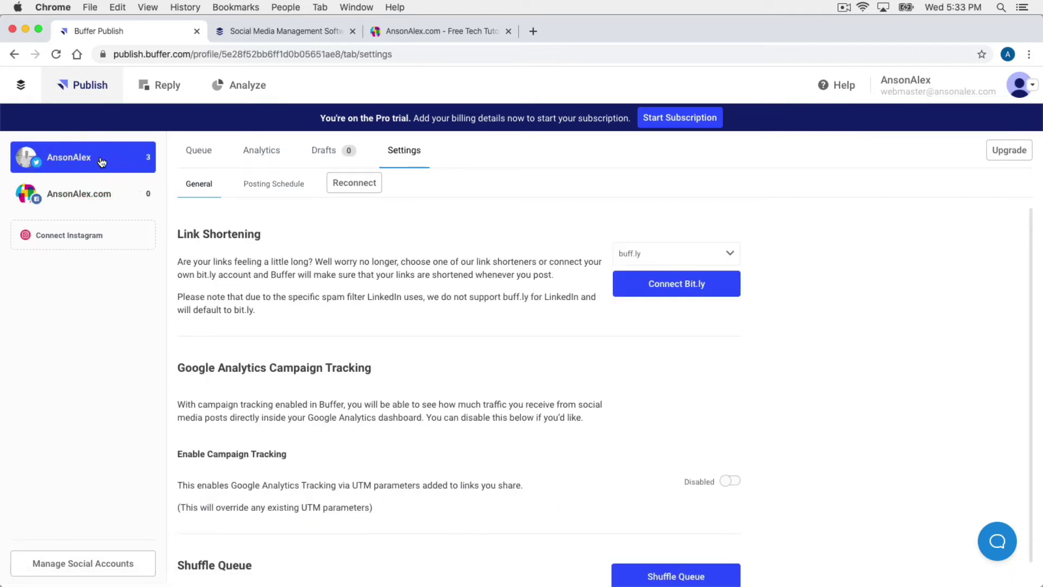
{"action": "left_click", "coordinate": [188, 150]}
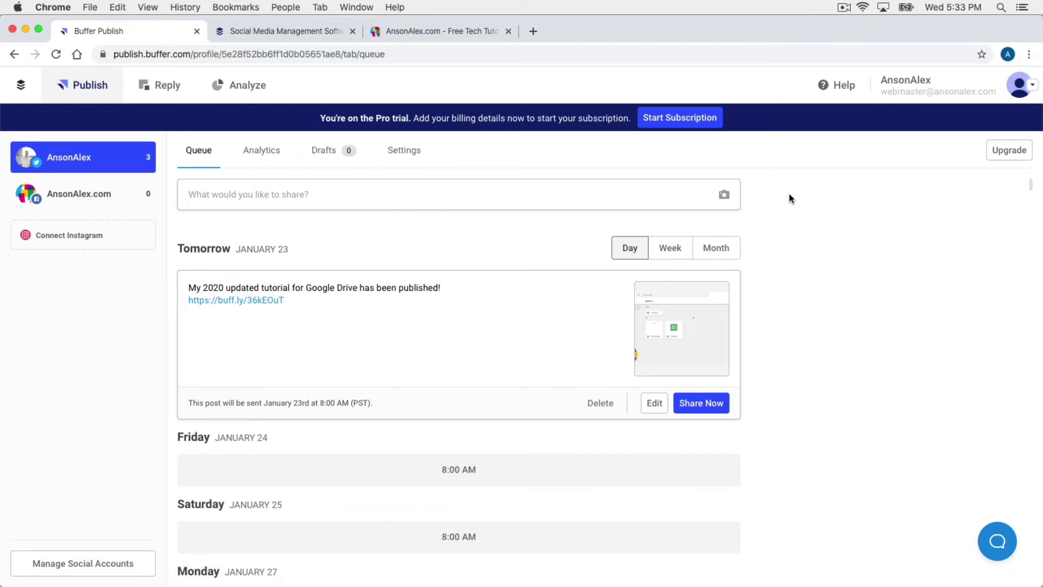
{"action": "left_click", "coordinate": [713, 407]}
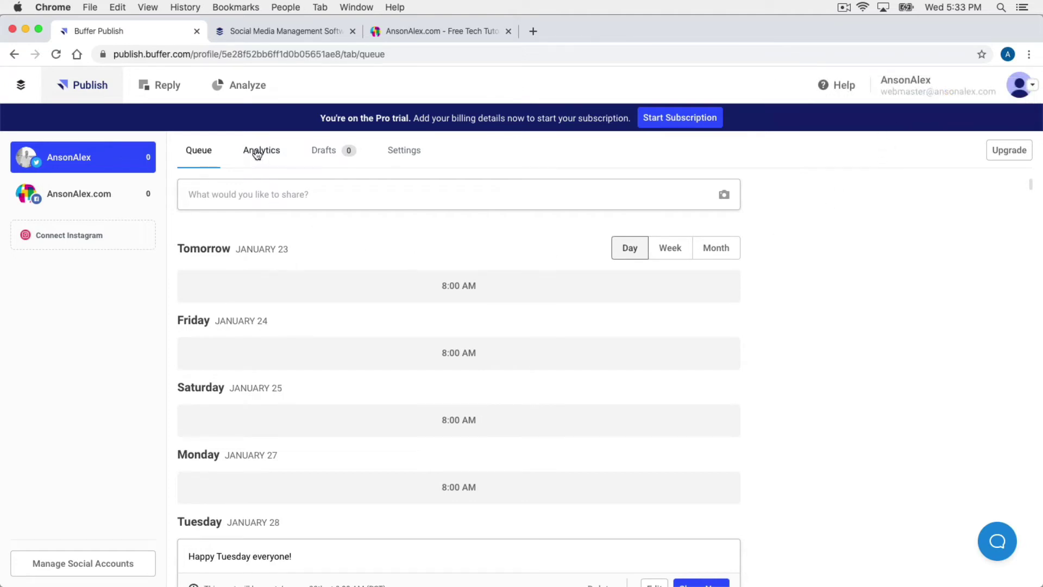
Step: Review the retweets, likes and clicks of the Twitter account's sent posts in the analytics
{"action": "left_click", "coordinate": [278, 153]}
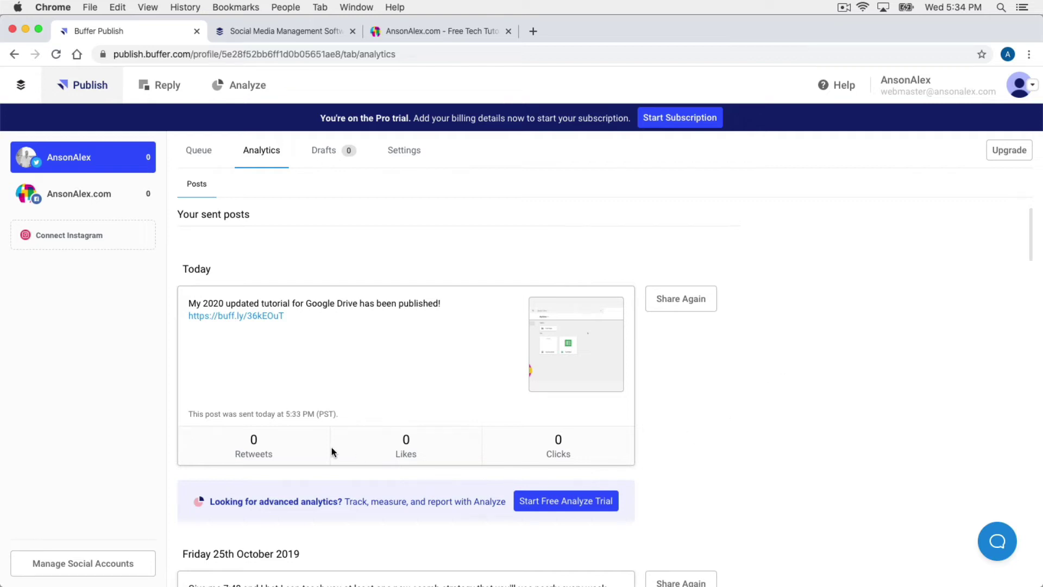
{"action": "scroll", "coordinate": [806, 402], "scroll_direction": "down", "scroll_amount": 3}
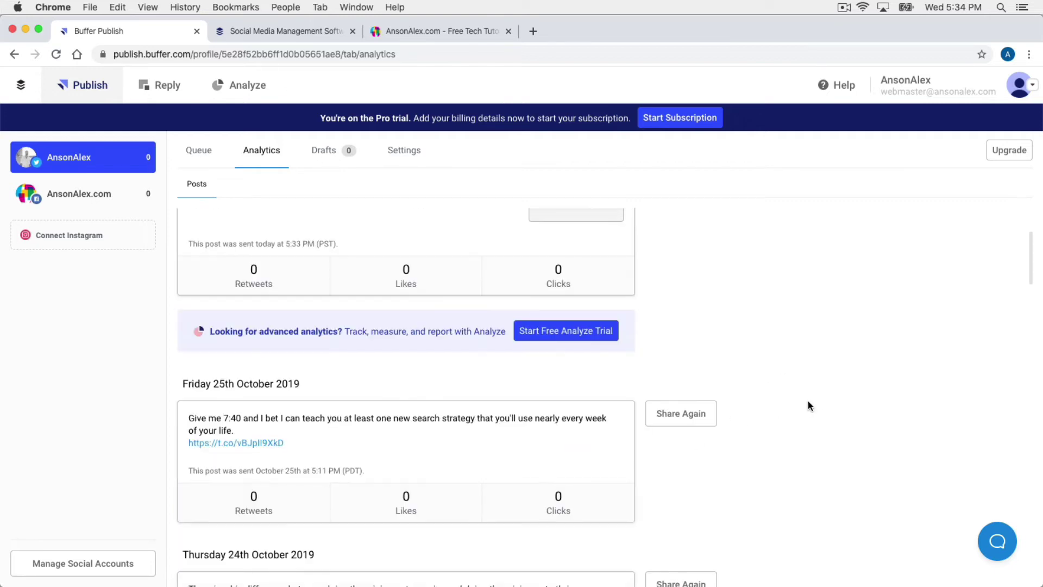
{"action": "scroll", "coordinate": [816, 393], "scroll_direction": "up", "scroll_amount": 1}
{"action": "scroll", "coordinate": [816, 395], "scroll_direction": "up", "scroll_amount": 3}
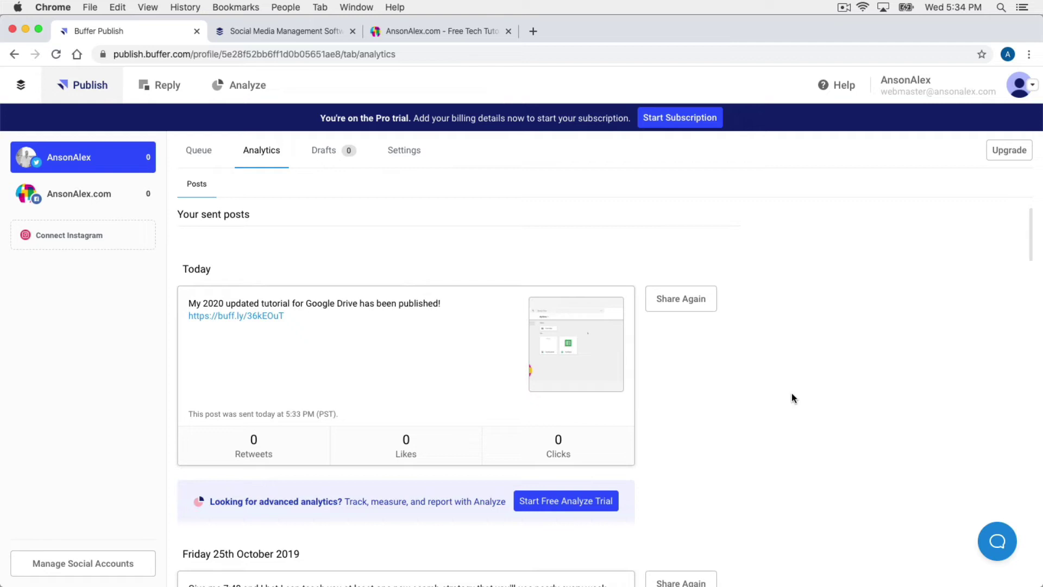
Step: Examine the re-share and scheduling options for the sent Google Drive tutorial post, then close them without sharing
{"action": "left_click", "coordinate": [686, 298]}
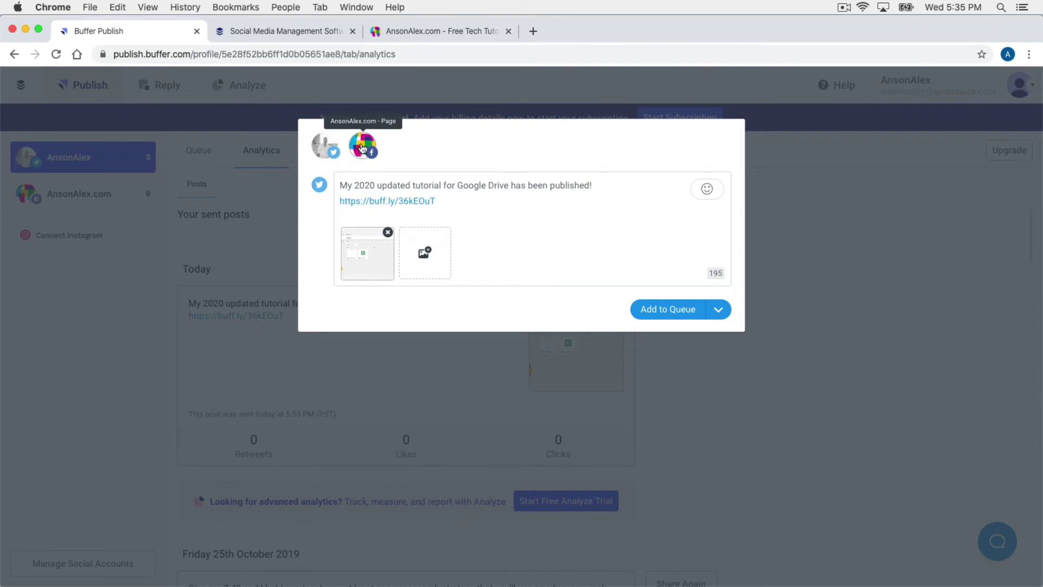
{"action": "left_click", "coordinate": [717, 307]}
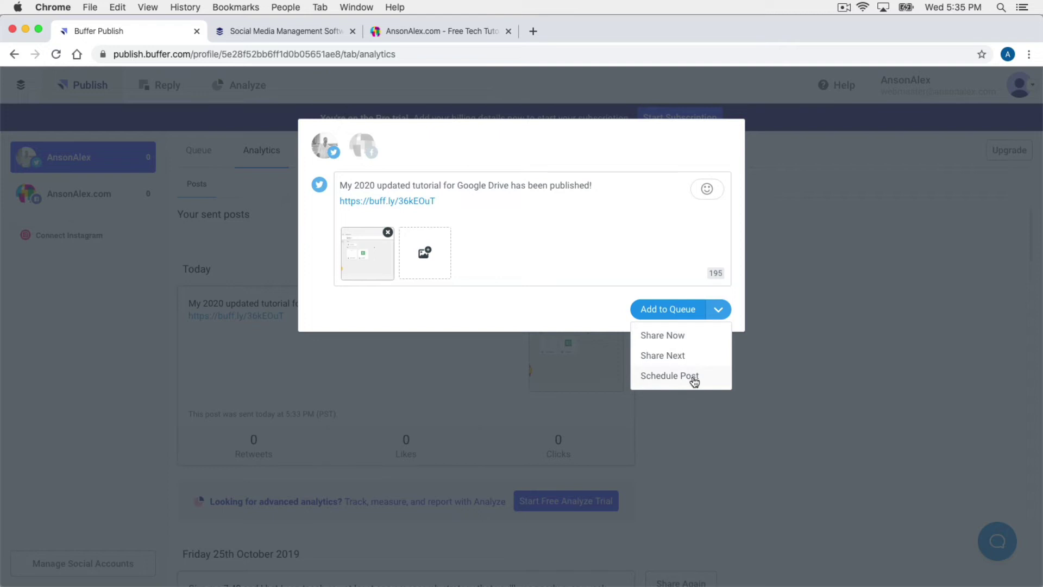
{"action": "left_click", "coordinate": [843, 351]}
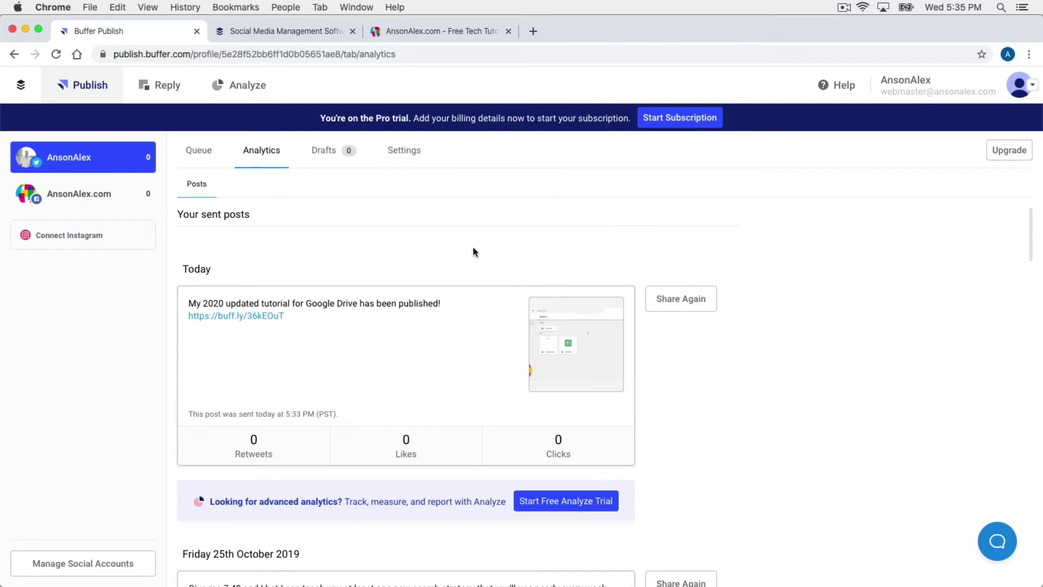
Step: Look through the Twitter drafts and the general settings of the Twitter and Facebook accounts
{"action": "left_click", "coordinate": [326, 157]}
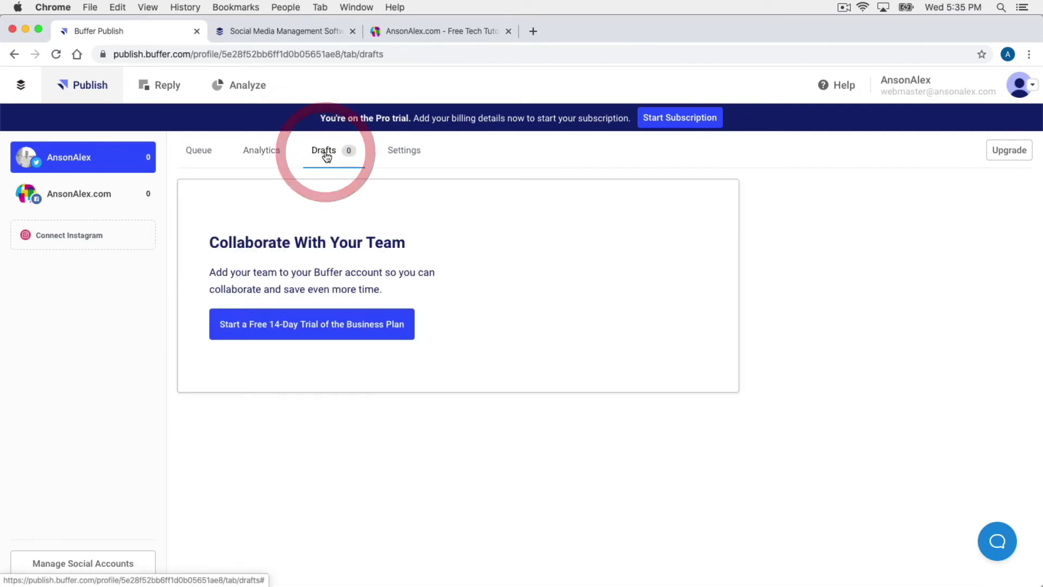
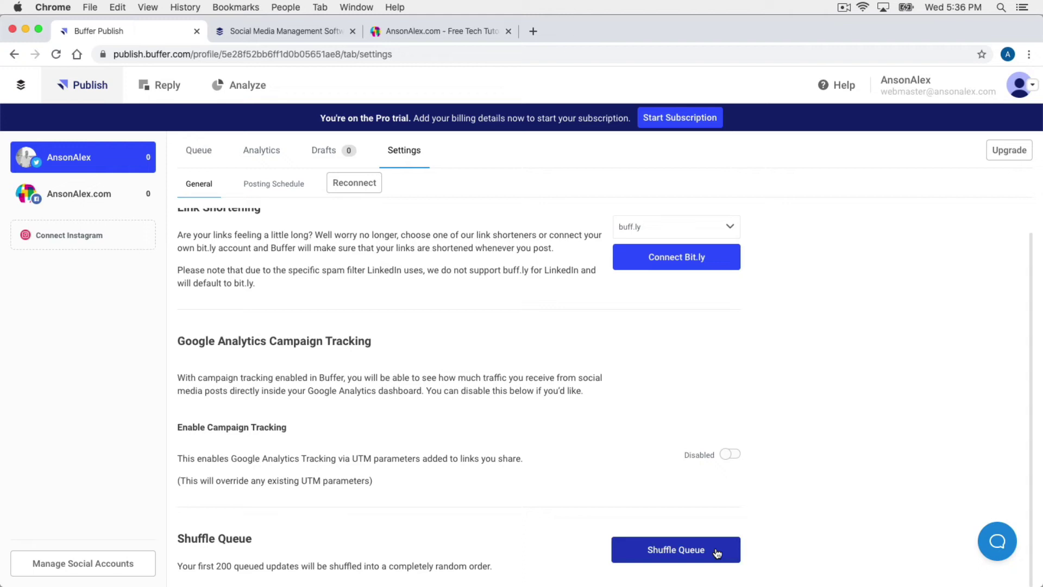
{"action": "left_click", "coordinate": [130, 196]}
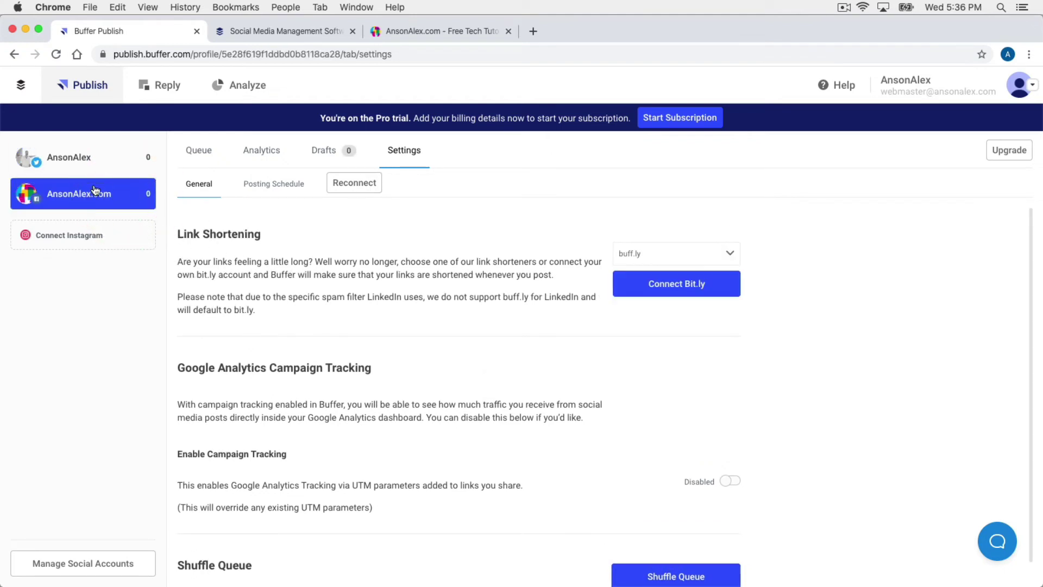
{"action": "left_click", "coordinate": [128, 161]}
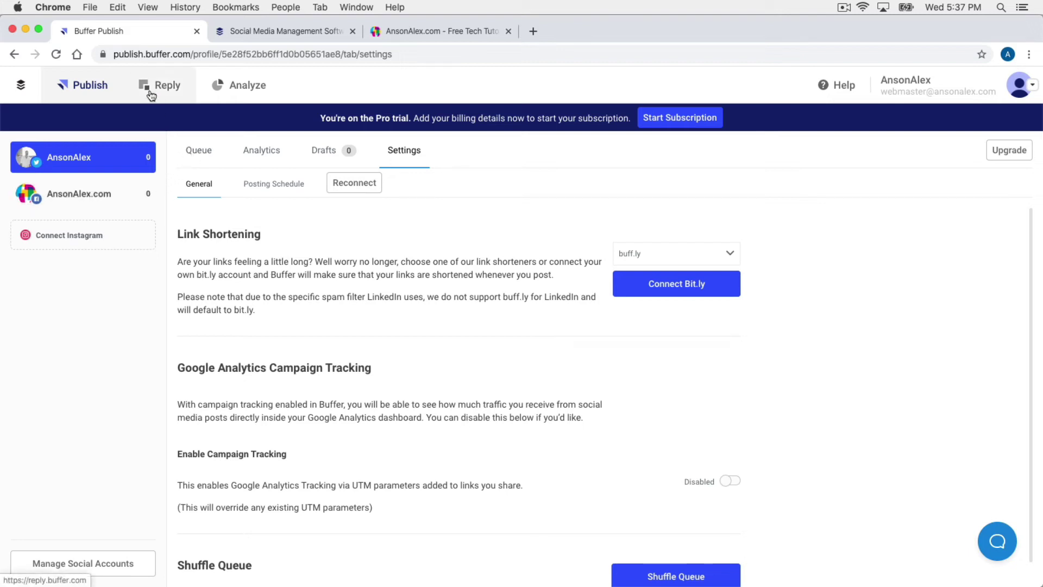
Step: View the Reply and Analyze product pages and return to Publish
{"action": "left_click", "coordinate": [179, 96]}
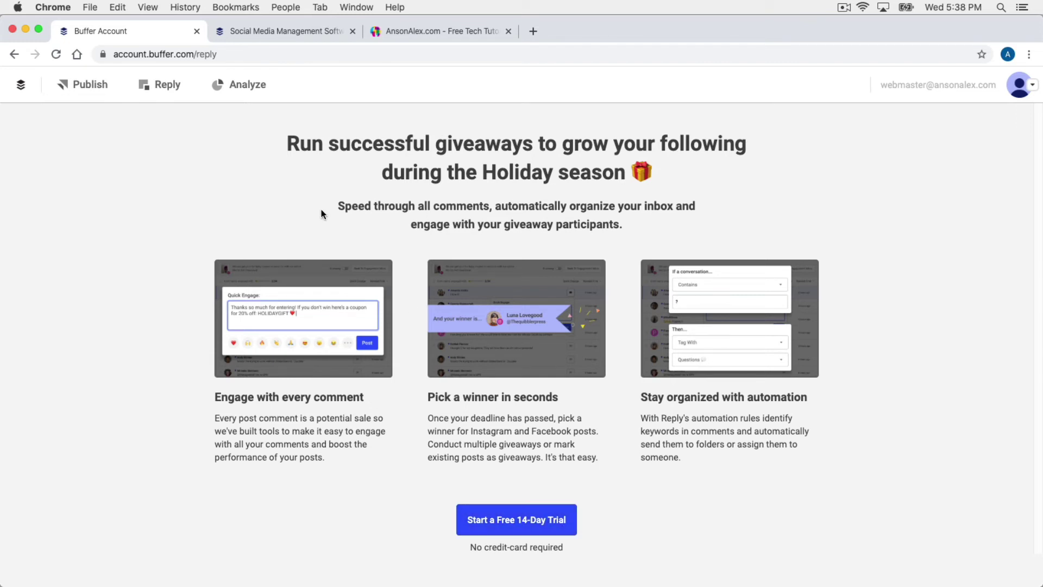
{"action": "left_click", "coordinate": [256, 96]}
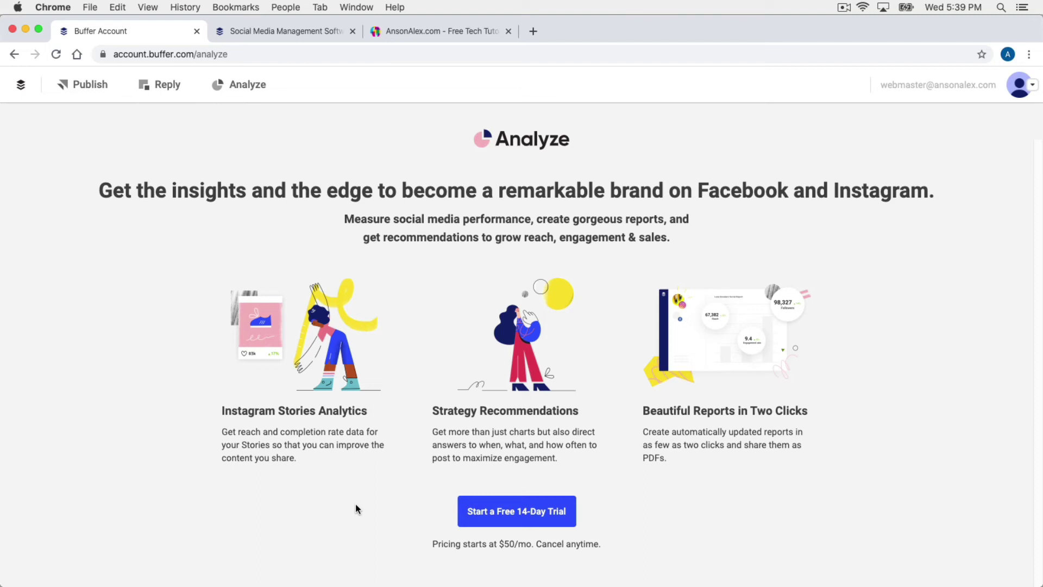
{"action": "left_click", "coordinate": [65, 95]}
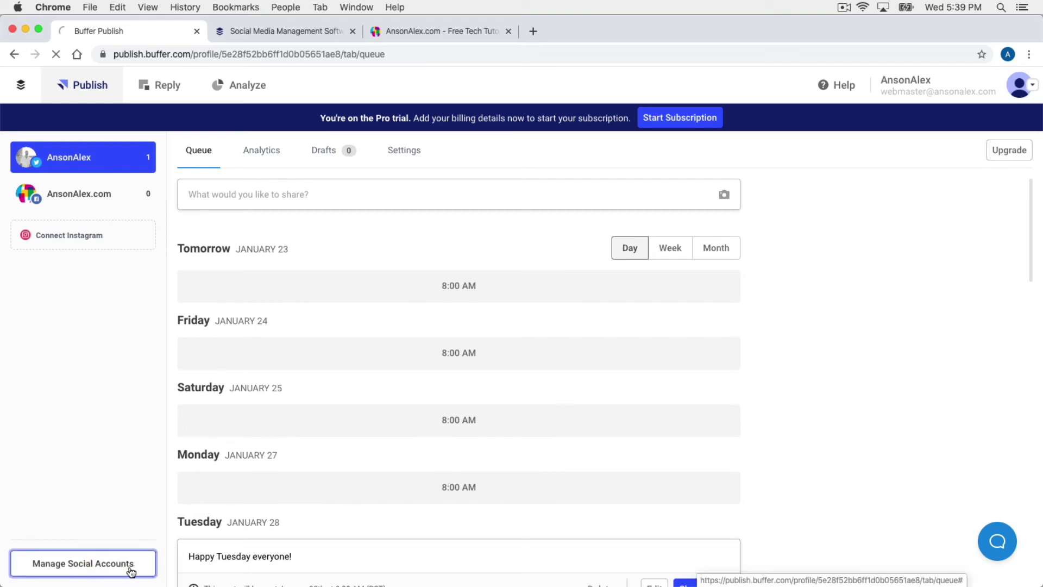
Step: Check the Twitter profile's user access in the social account management and return to the dashboard
{"action": "left_click", "coordinate": [83, 564]}
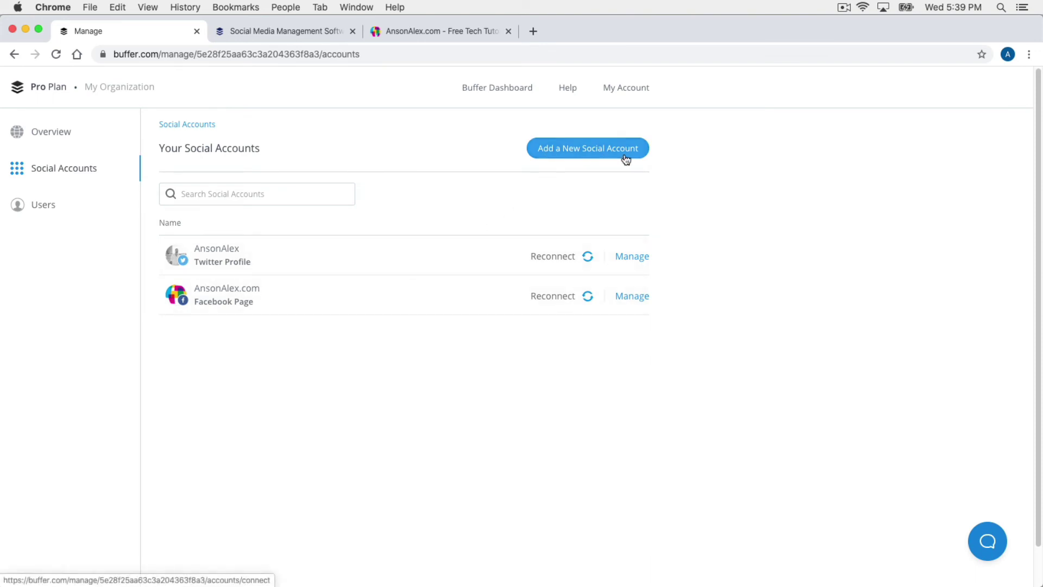
{"action": "left_click", "coordinate": [630, 264]}
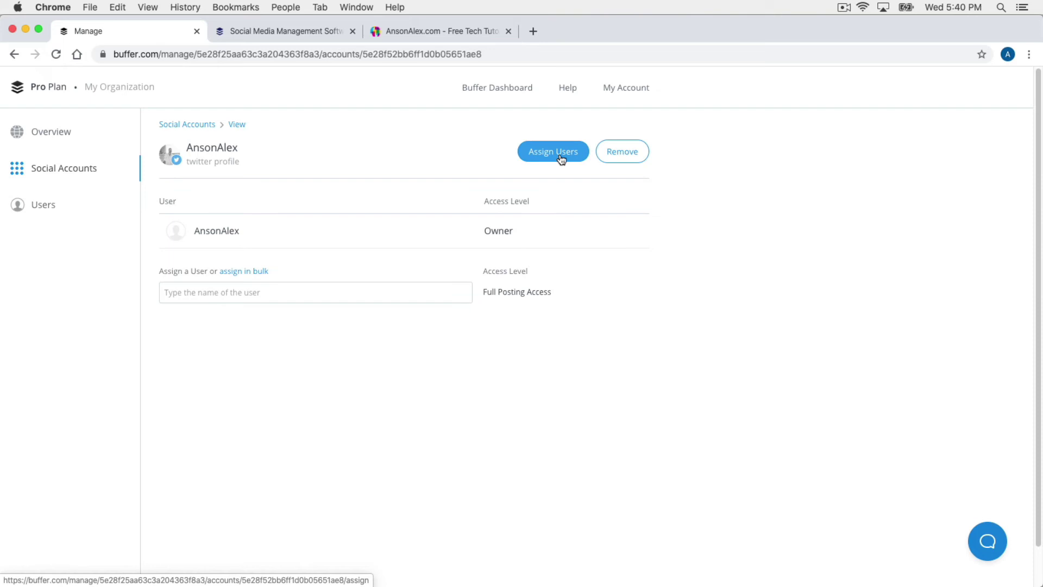
{"action": "left_click", "coordinate": [494, 92]}
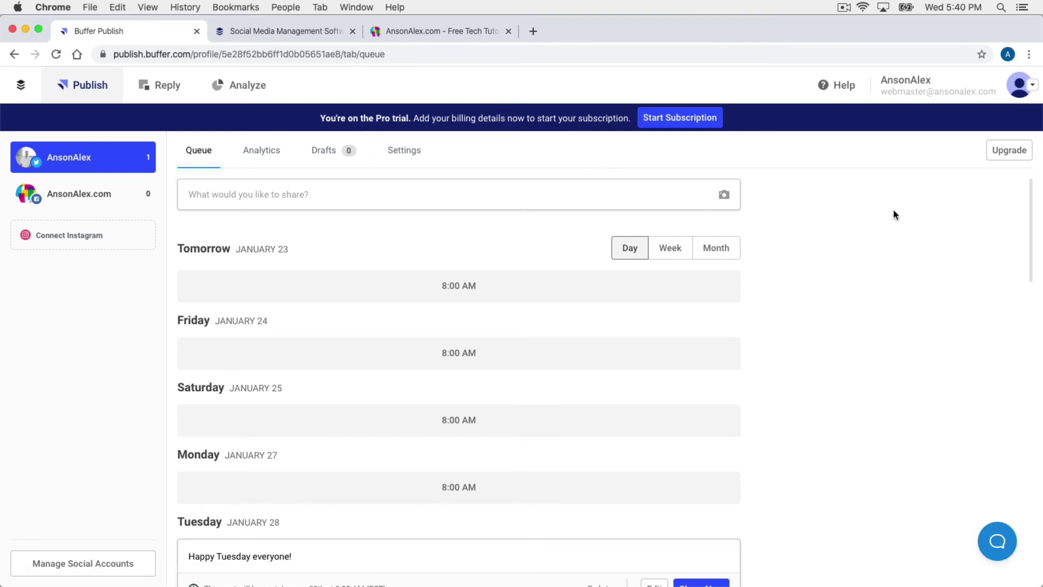
Step: Compare the Pro and Premium upgrade plans, including Premium pricing for 2 users, and return to the Twitter queue
{"action": "left_click", "coordinate": [1009, 150]}
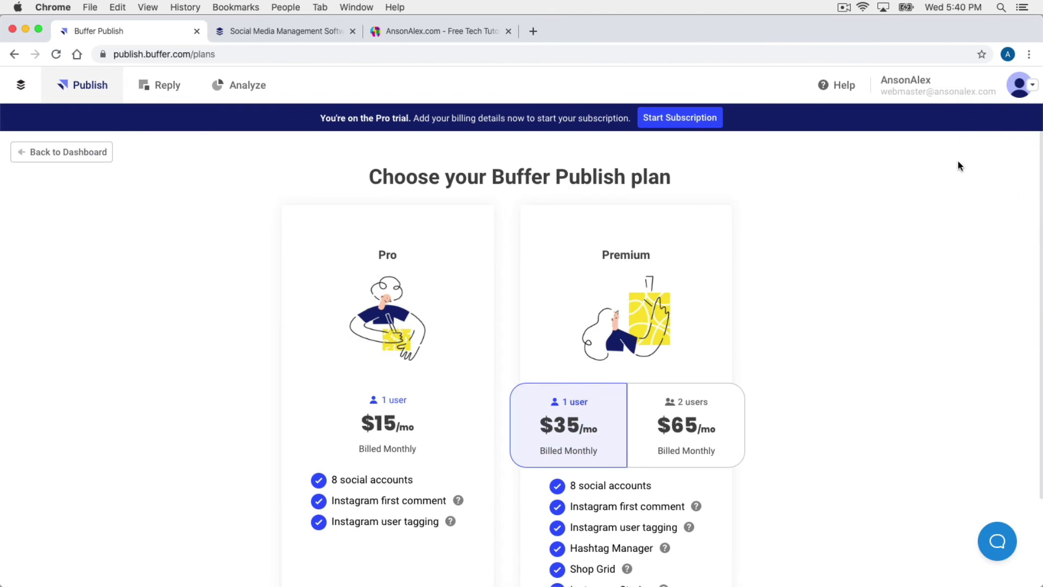
{"action": "scroll", "coordinate": [788, 234], "scroll_direction": "down", "scroll_amount": 3}
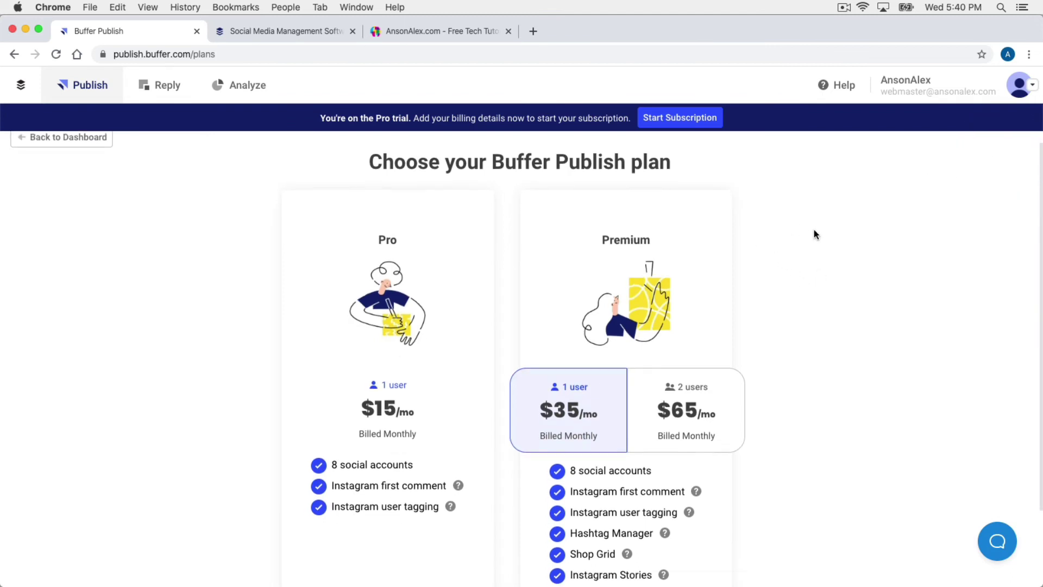
{"action": "scroll", "coordinate": [835, 227], "scroll_direction": "down", "scroll_amount": 2}
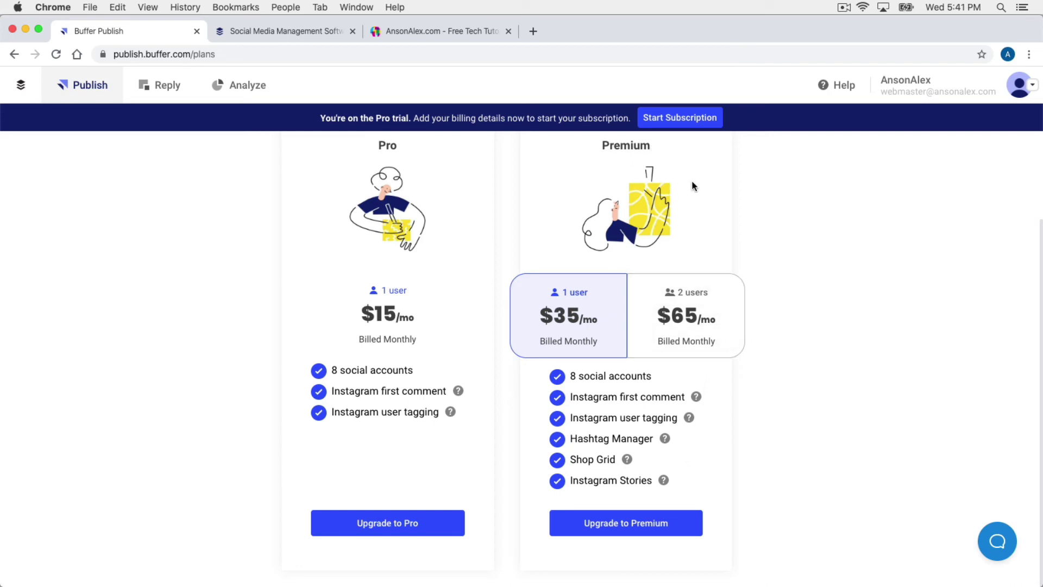
{"action": "left_click", "coordinate": [694, 328]}
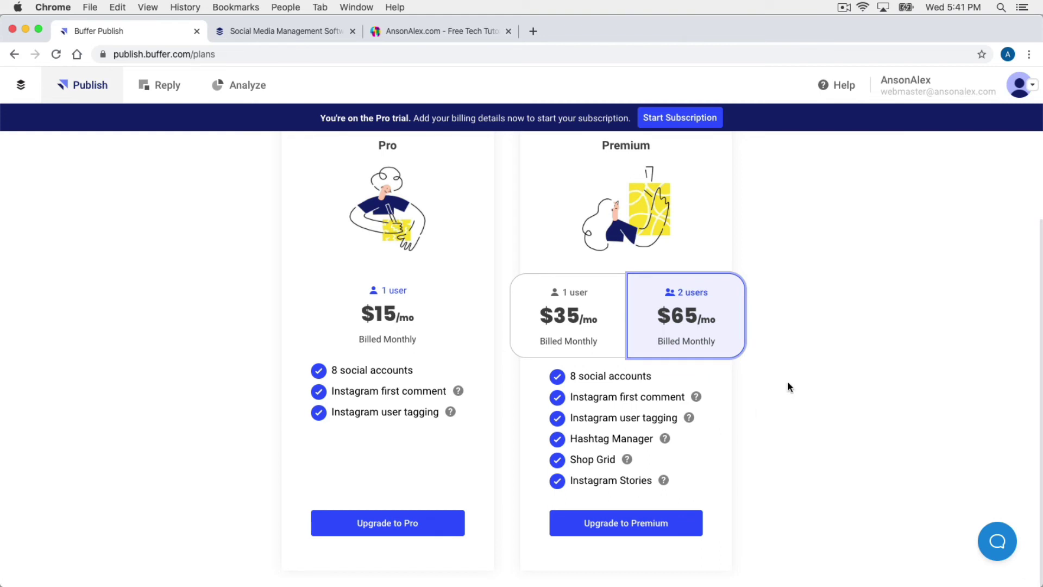
{"action": "left_click", "coordinate": [93, 97]}
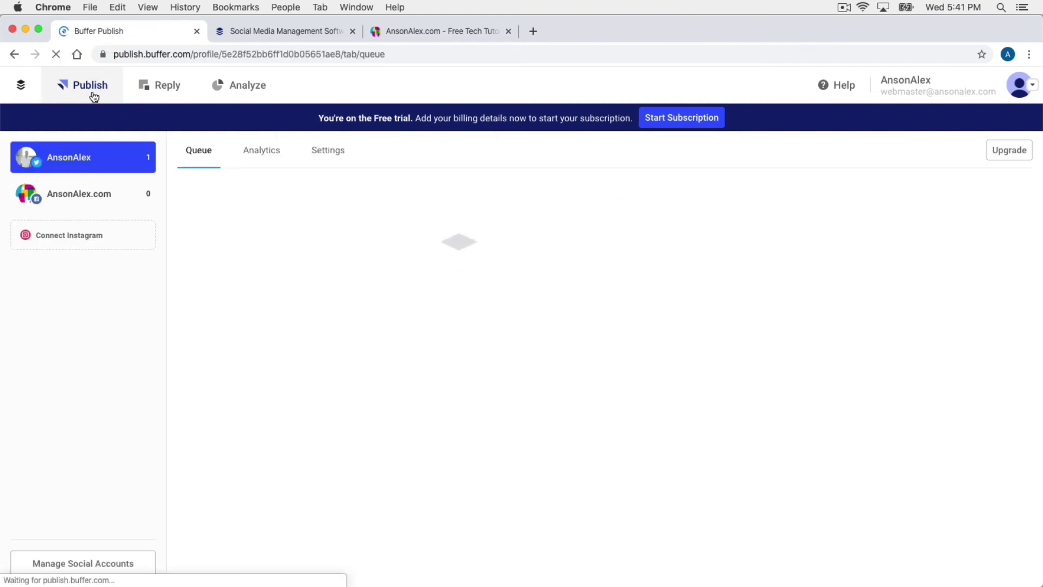
{"action": "left_click", "coordinate": [827, 273]}
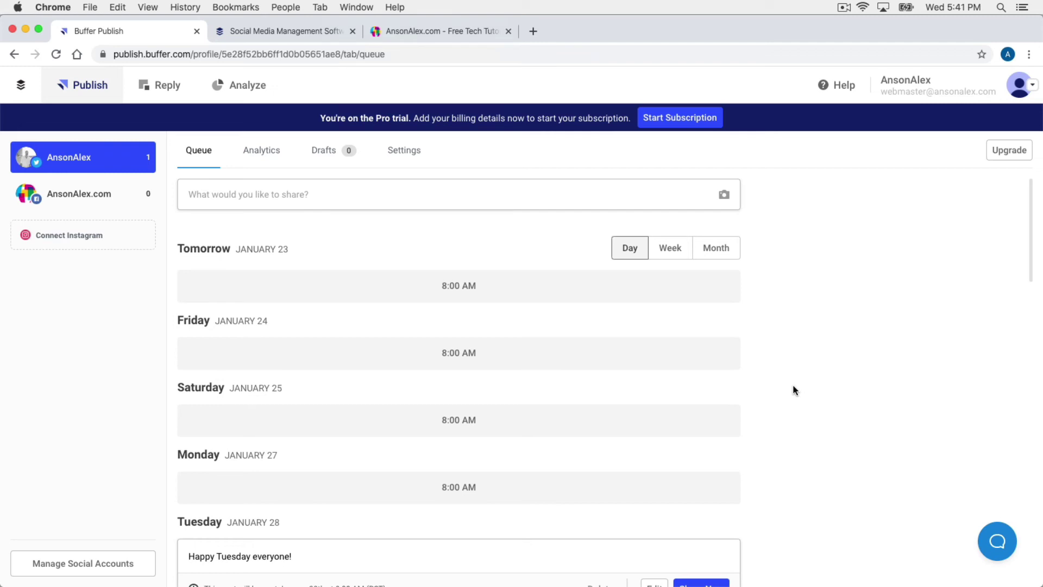
Step: Switch to the browser window with the content curation sites and look at the Feedly and Scoop.it home pages
{"action": "left_click", "coordinate": [356, 7]}
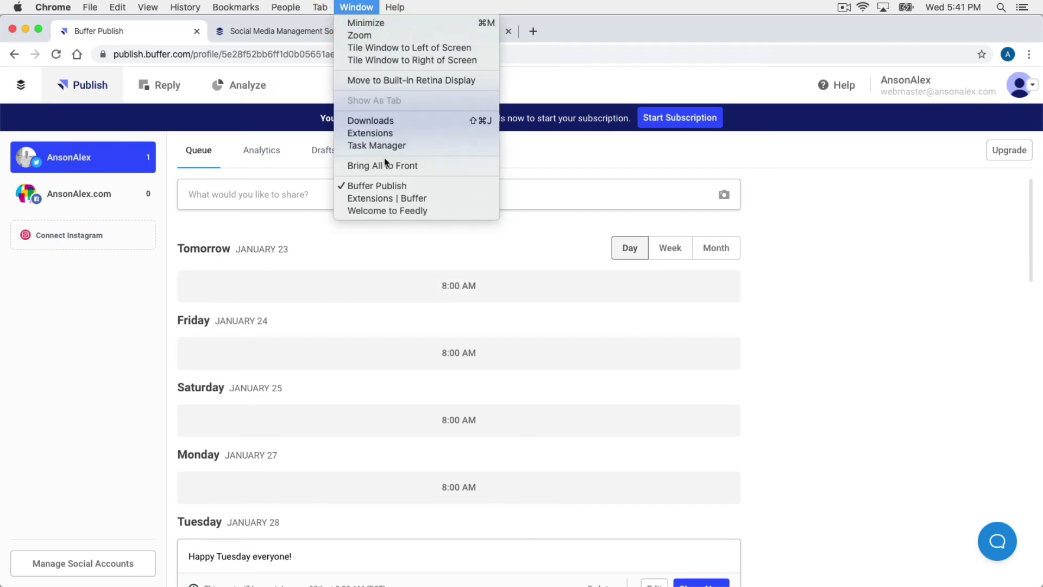
{"action": "left_click", "coordinate": [408, 210]}
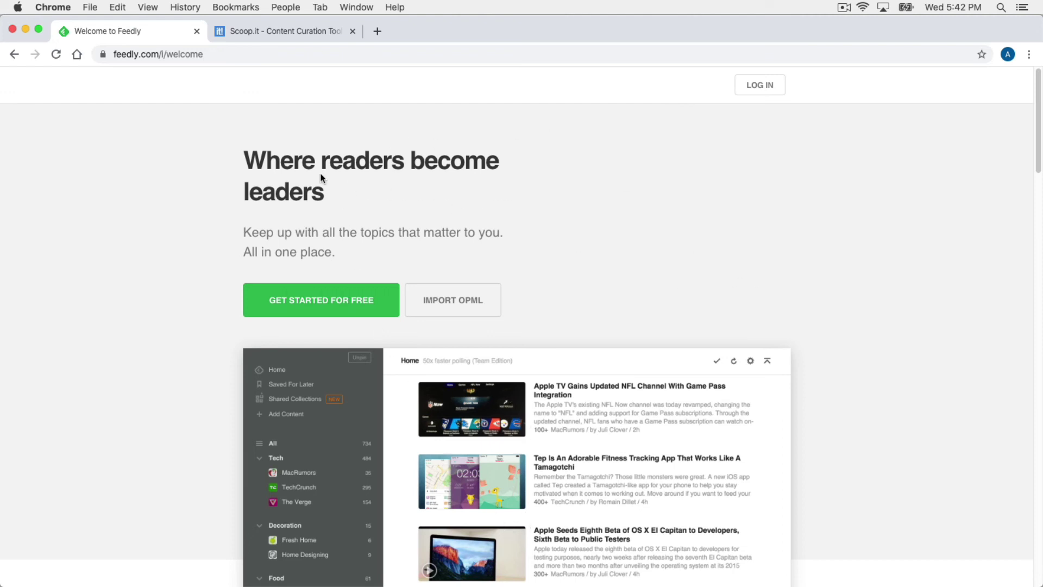
{"action": "left_click", "coordinate": [293, 35]}
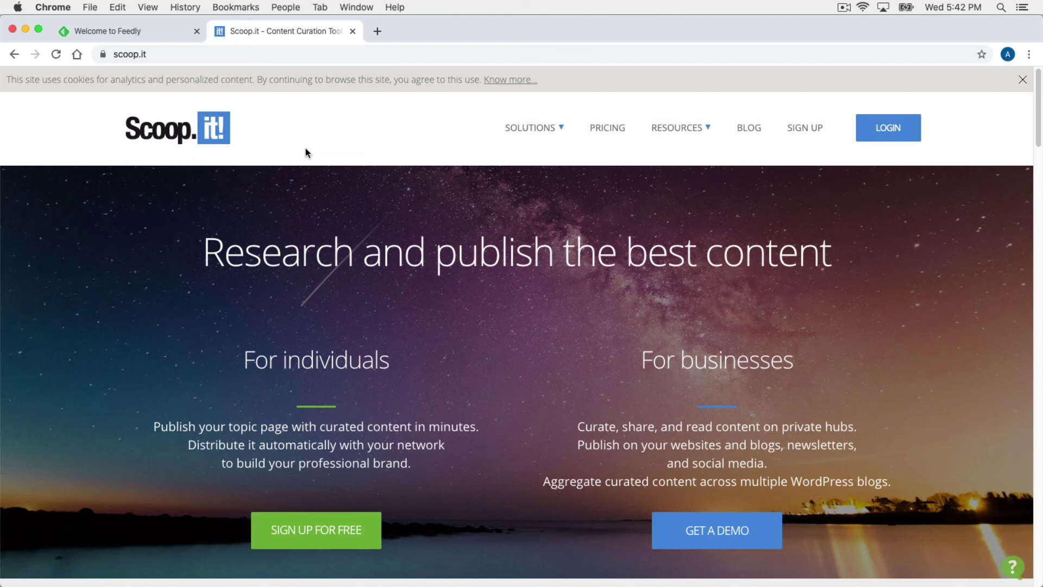
Step: Install the Buffer Chrome extension from Buffer's extensions page, and preview its share composer on the Buffer home page
{"action": "left_click", "coordinate": [359, 7]}
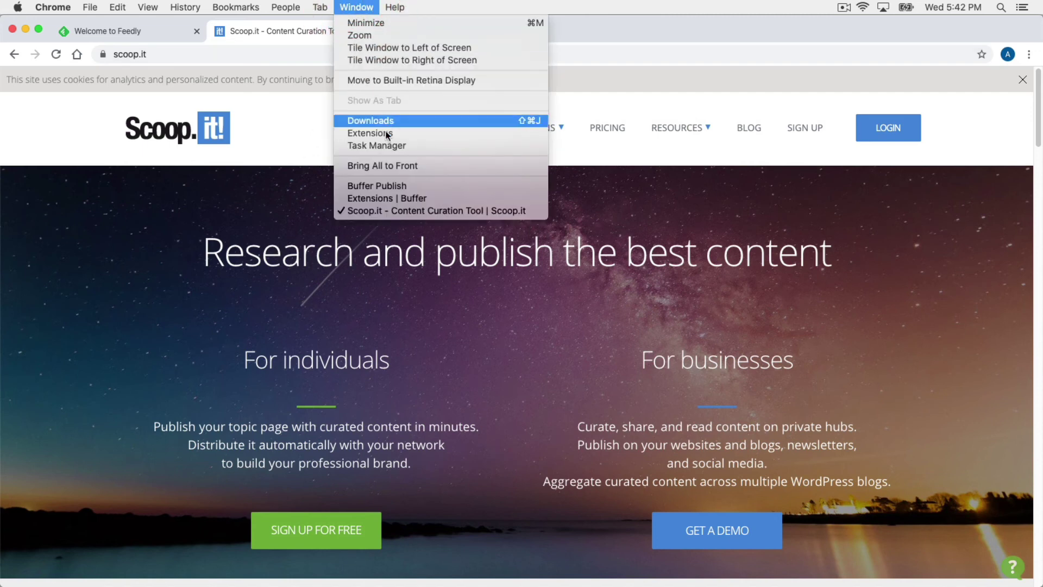
{"action": "left_click", "coordinate": [416, 199]}
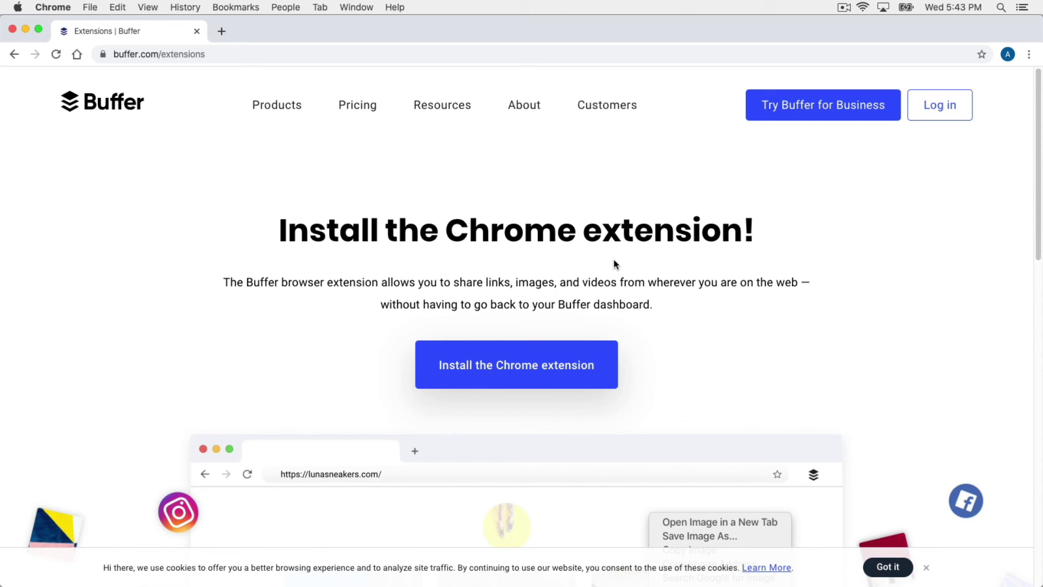
{"action": "left_click", "coordinate": [544, 374]}
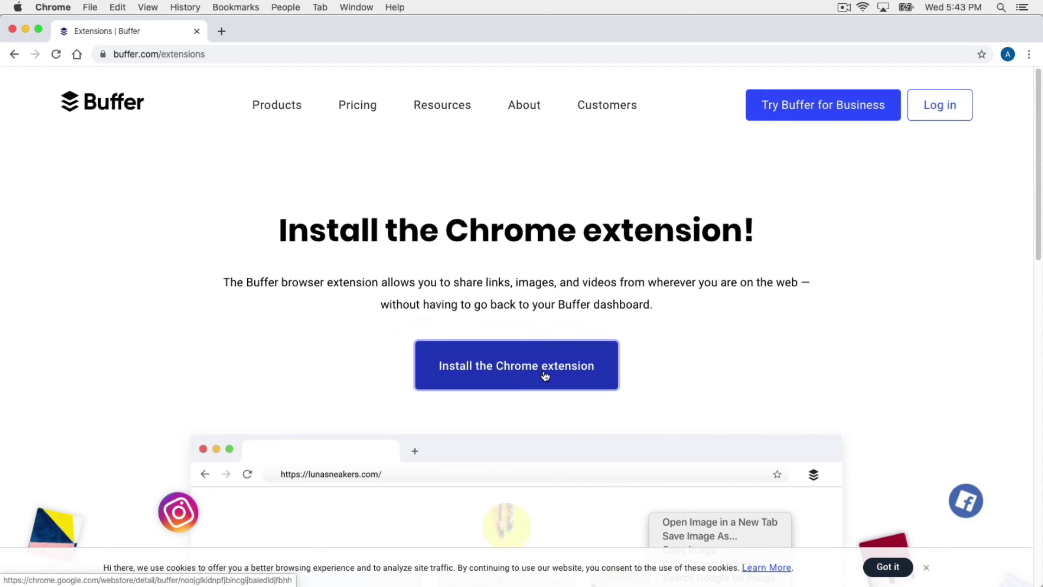
{"action": "left_click", "coordinate": [791, 181]}
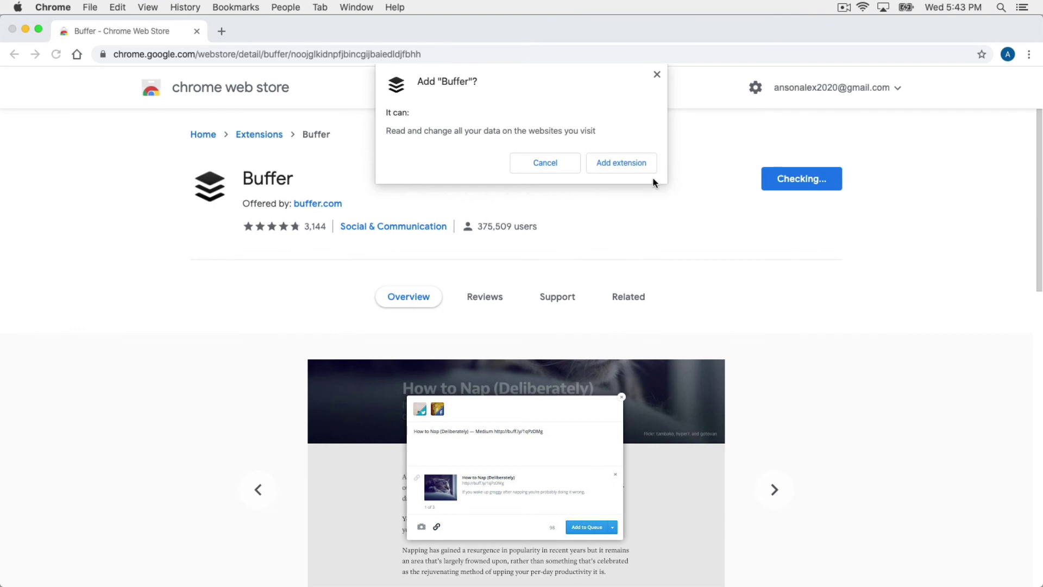
{"action": "left_click", "coordinate": [618, 164]}
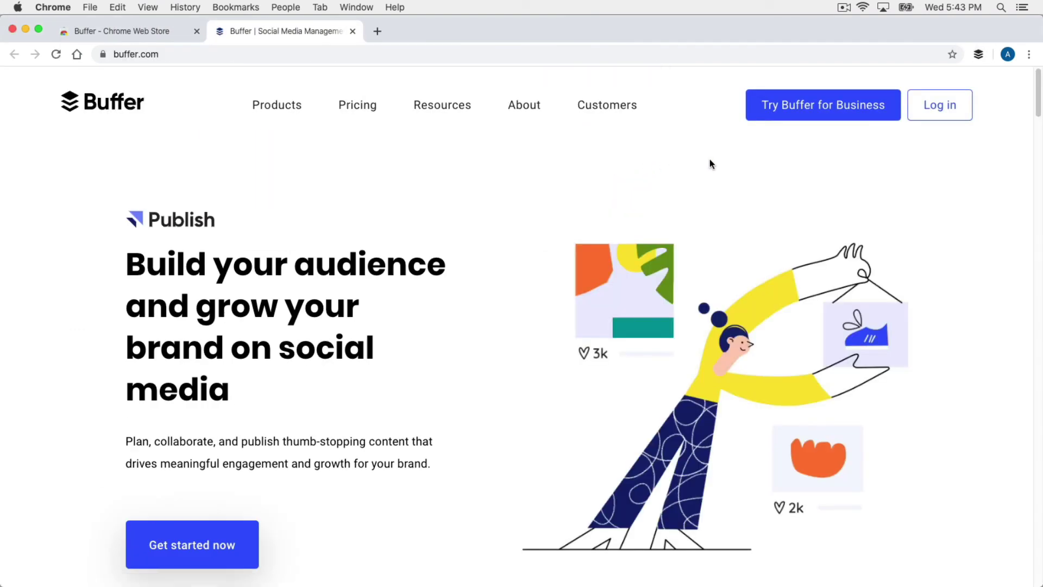
{"action": "left_click", "coordinate": [979, 54]}
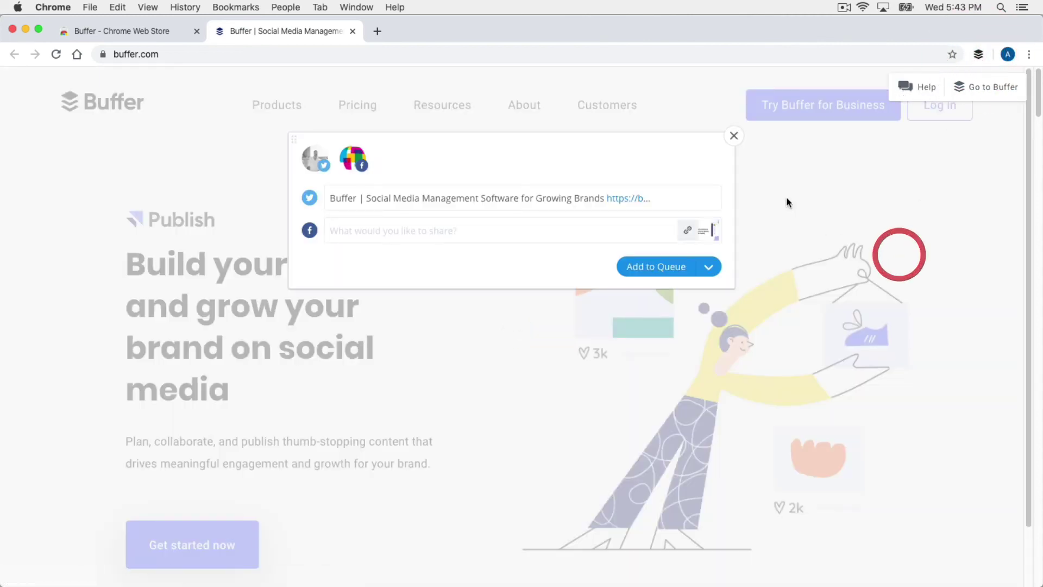
{"action": "left_click", "coordinate": [732, 135]}
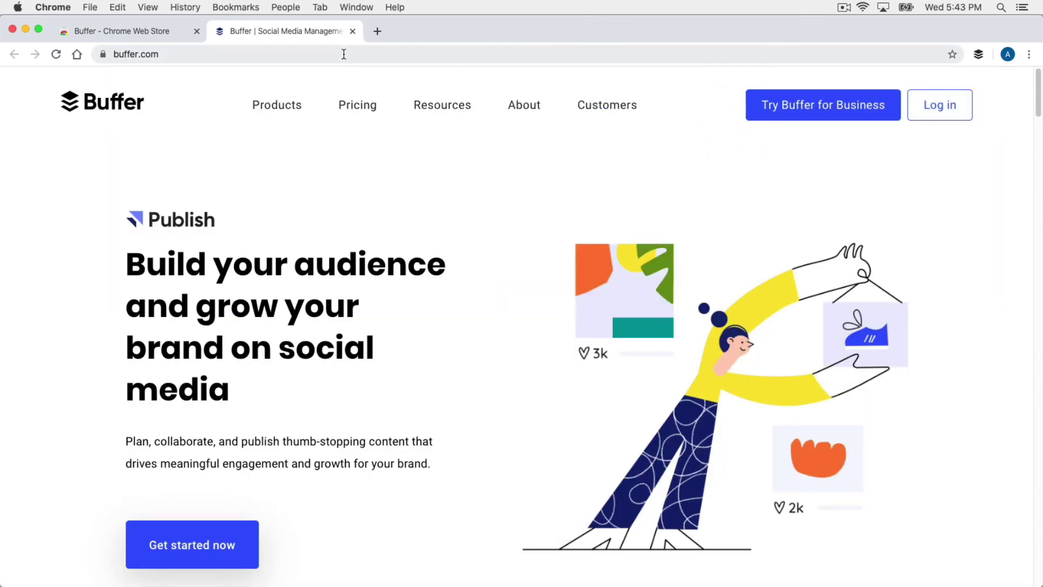
Step: Open ansonalex.com in a new tab and look through the Google Drive / Docs / Sheets Tutorial 2020 article
{"action": "left_click", "coordinate": [377, 31]}
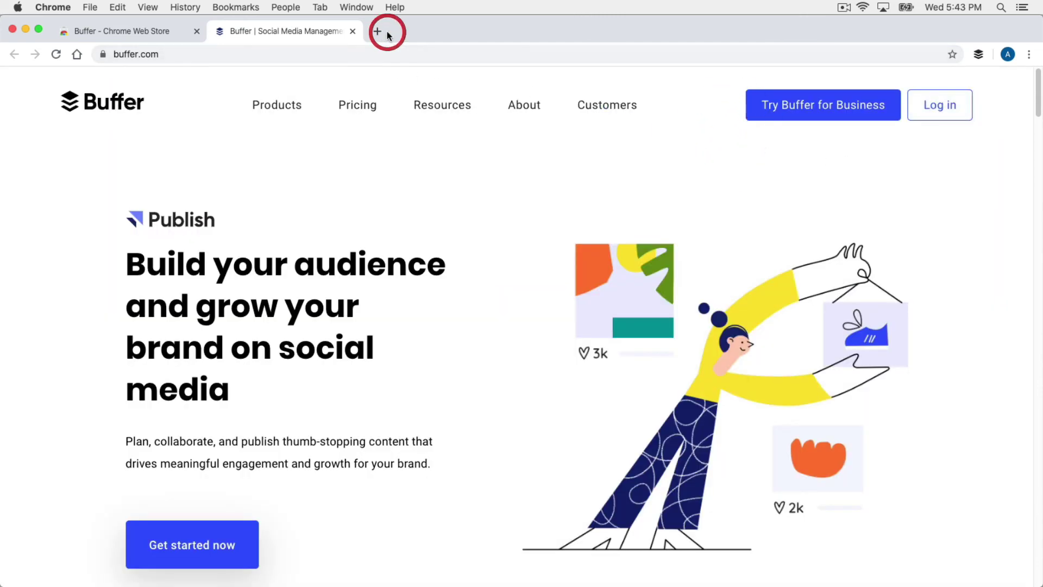
{"action": "type", "text": "anson"}
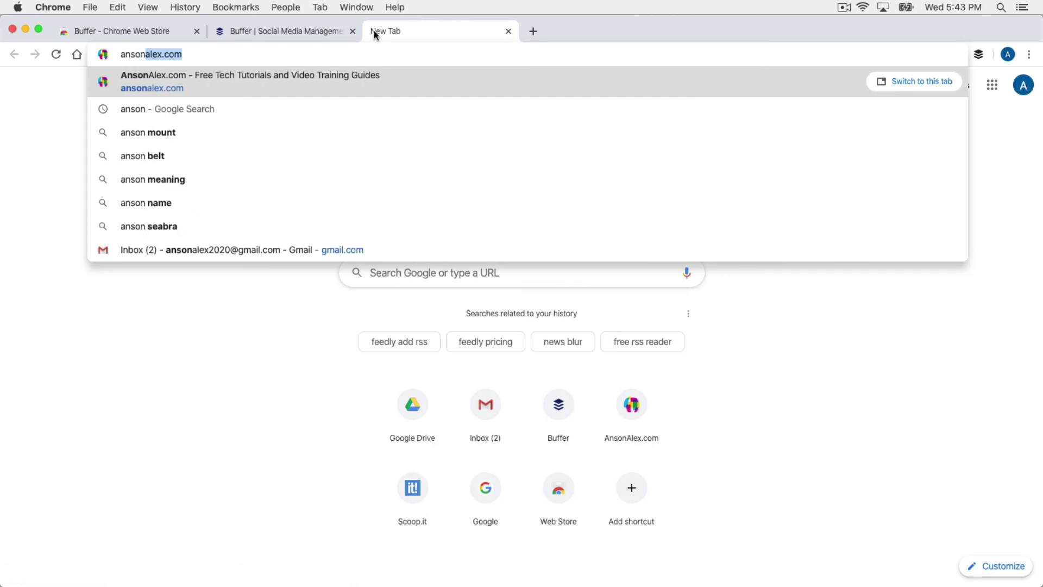
{"action": "key", "text": "Return"}
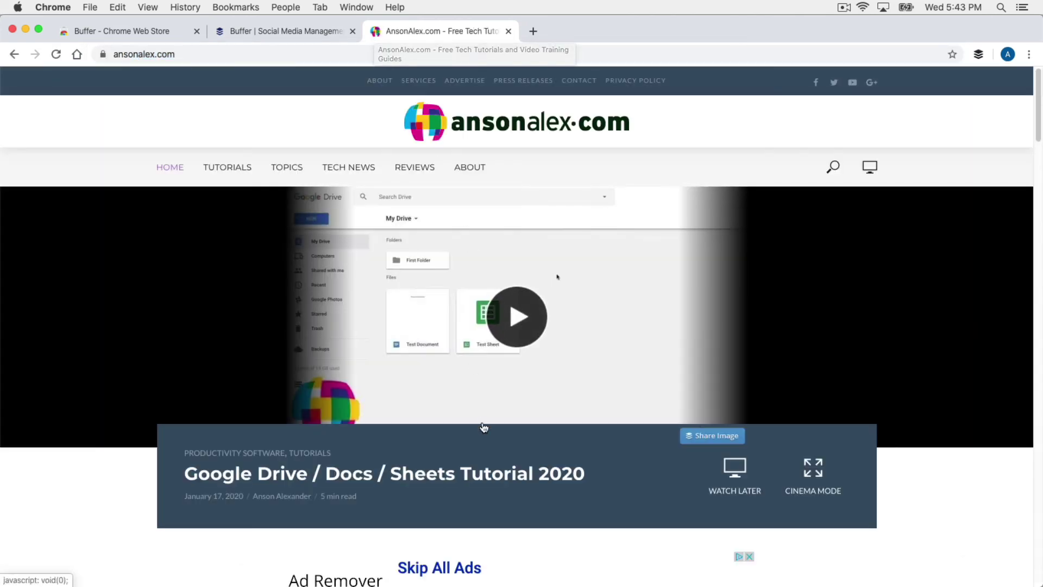
{"action": "left_click", "coordinate": [476, 475]}
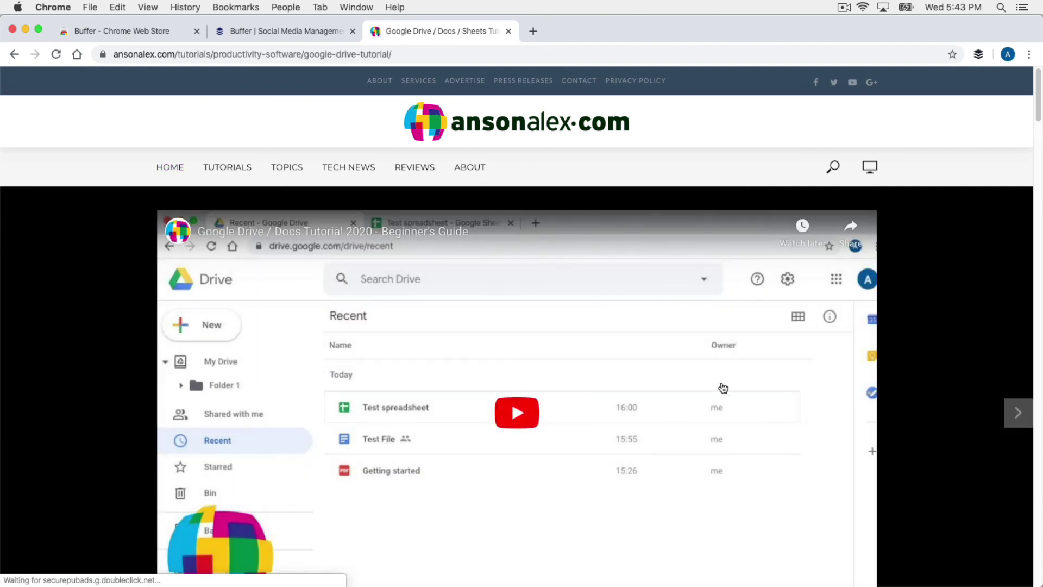
{"action": "scroll", "coordinate": [597, 334], "scroll_direction": "down", "scroll_amount": 10}
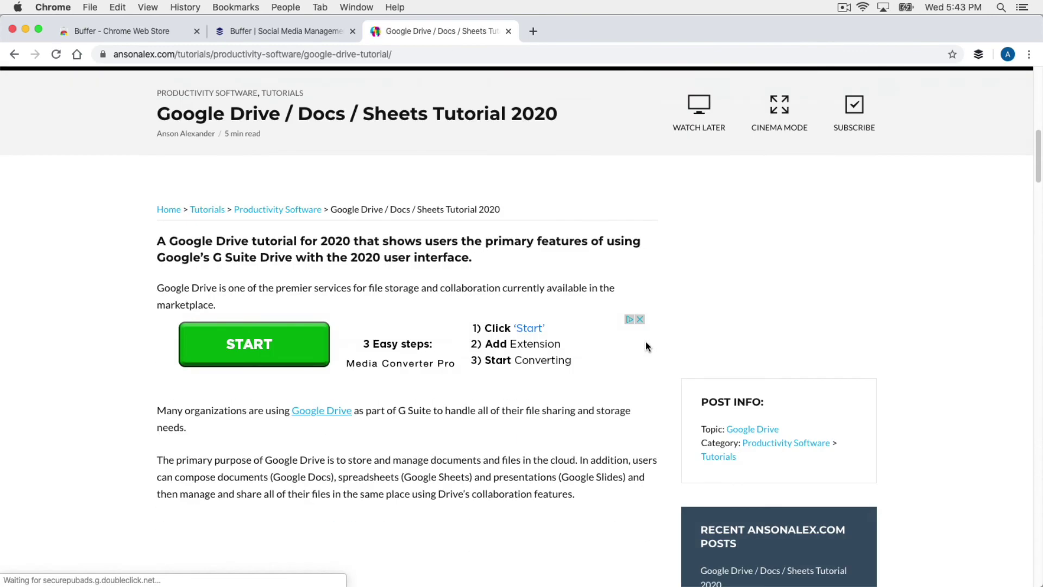
{"action": "scroll", "coordinate": [690, 333], "scroll_direction": "down", "scroll_amount": 15}
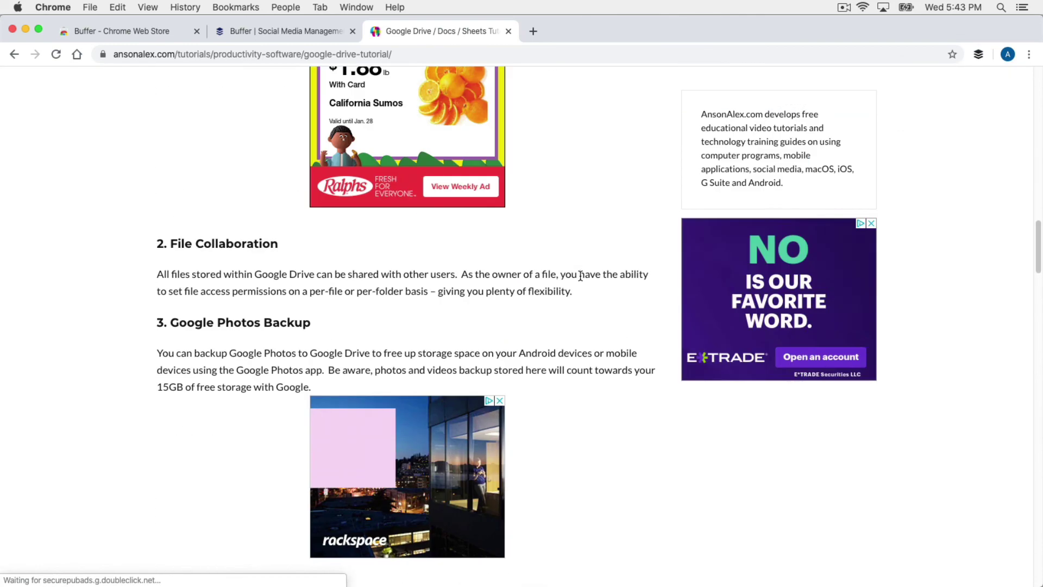
{"action": "scroll", "coordinate": [581, 272], "scroll_direction": "up", "scroll_amount": 20}
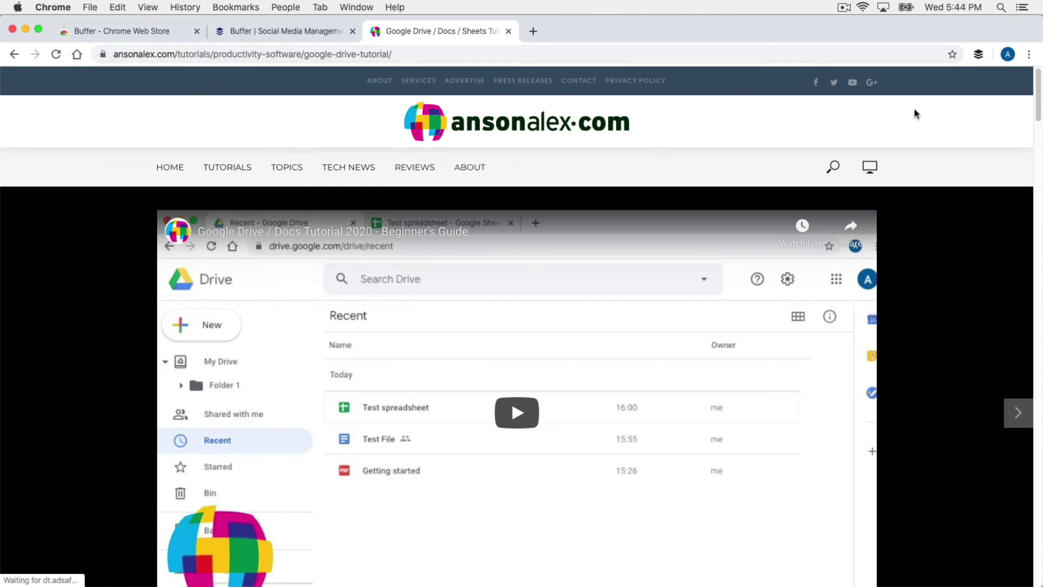
Step: Share the tutorial article with the Buffer extension, keeping only the Twitter account selected, and preview the suggested images
{"action": "left_click", "coordinate": [977, 57]}
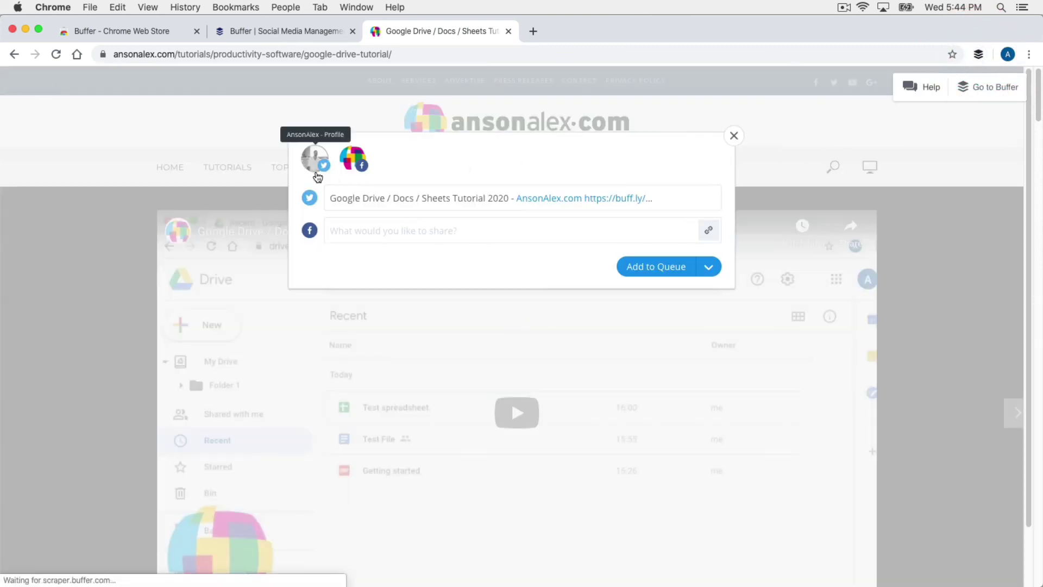
{"action": "left_click", "coordinate": [344, 162]}
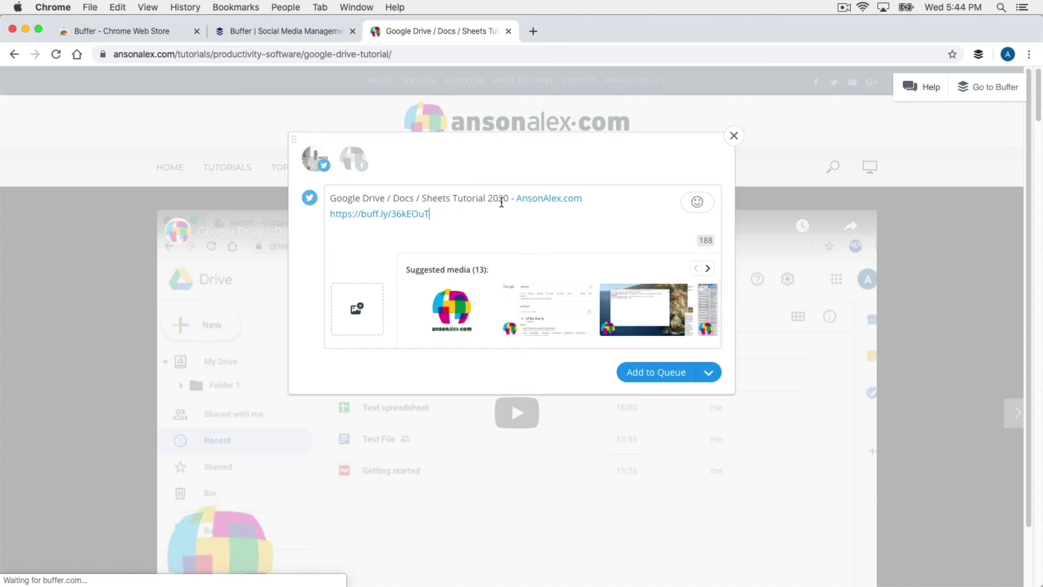
{"action": "left_click", "coordinate": [449, 295]}
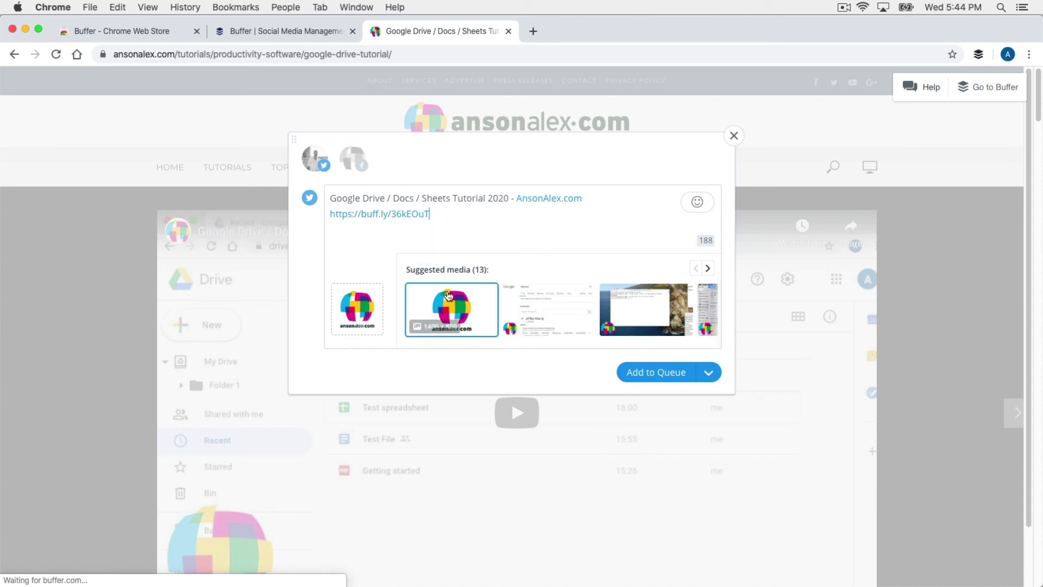
{"action": "left_click", "coordinate": [552, 308]}
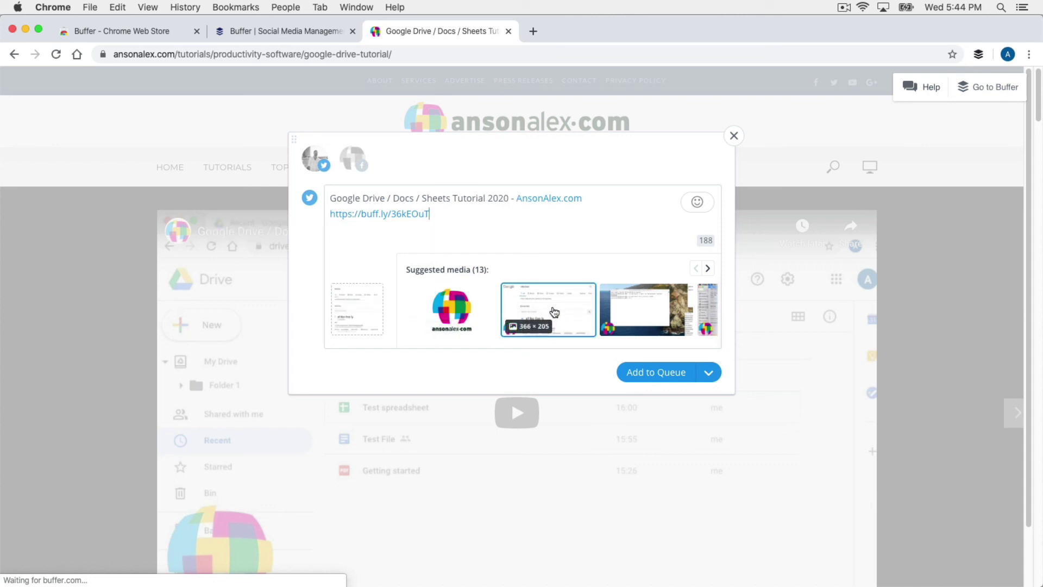
{"action": "left_click", "coordinate": [634, 319]}
{"action": "left_click", "coordinate": [704, 300]}
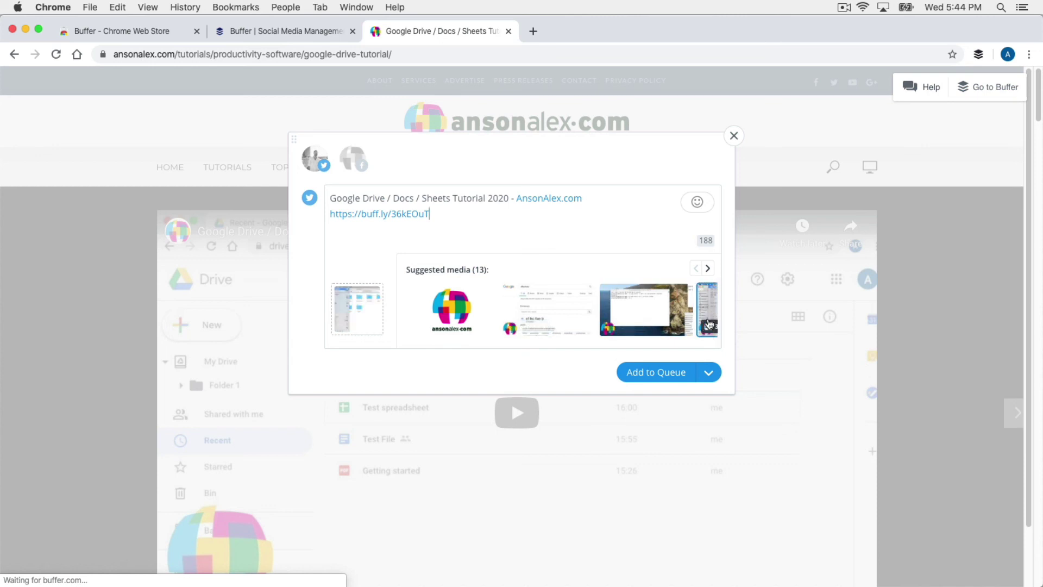
Step: Attach the 1280 × 720 Google Drive screenshot from the suggested media to the tweet and add it to the queue
{"action": "left_click", "coordinate": [708, 269]}
{"action": "left_click", "coordinate": [708, 268]}
{"action": "left_click", "coordinate": [707, 269]}
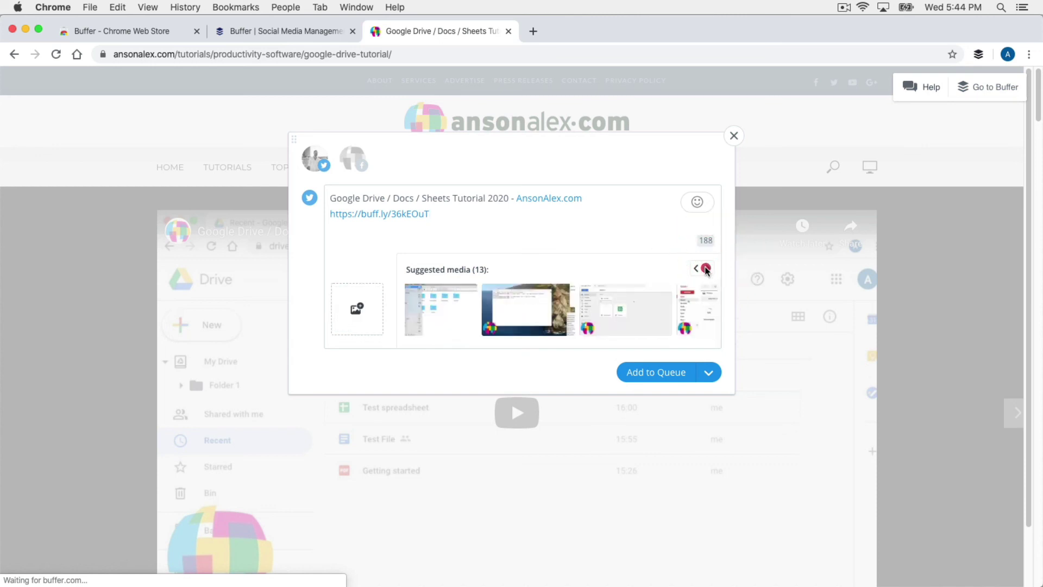
{"action": "left_click", "coordinate": [707, 269]}
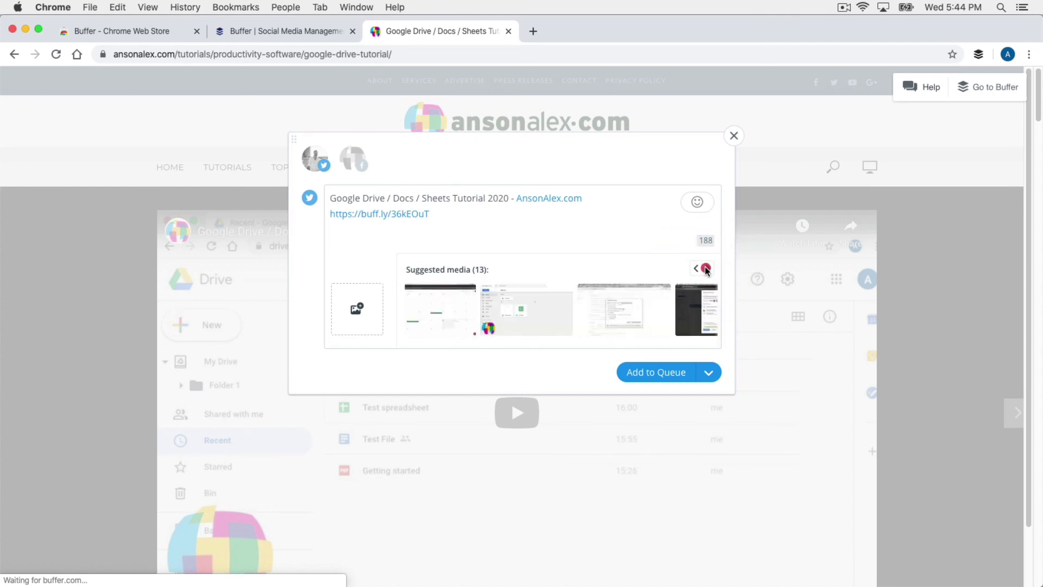
{"action": "left_click", "coordinate": [707, 269]}
{"action": "left_click", "coordinate": [448, 294]}
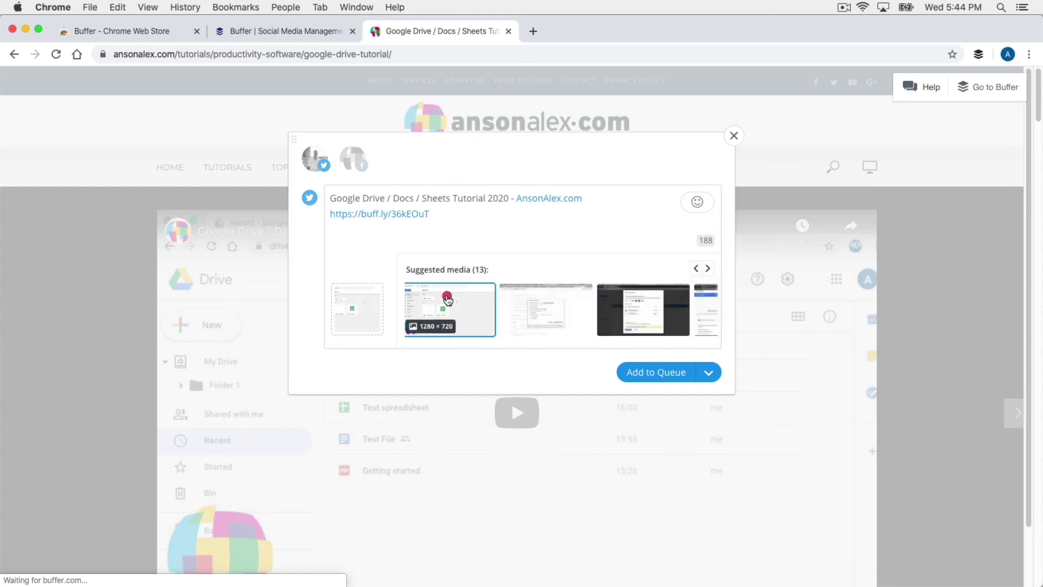
{"action": "left_click", "coordinate": [448, 294]}
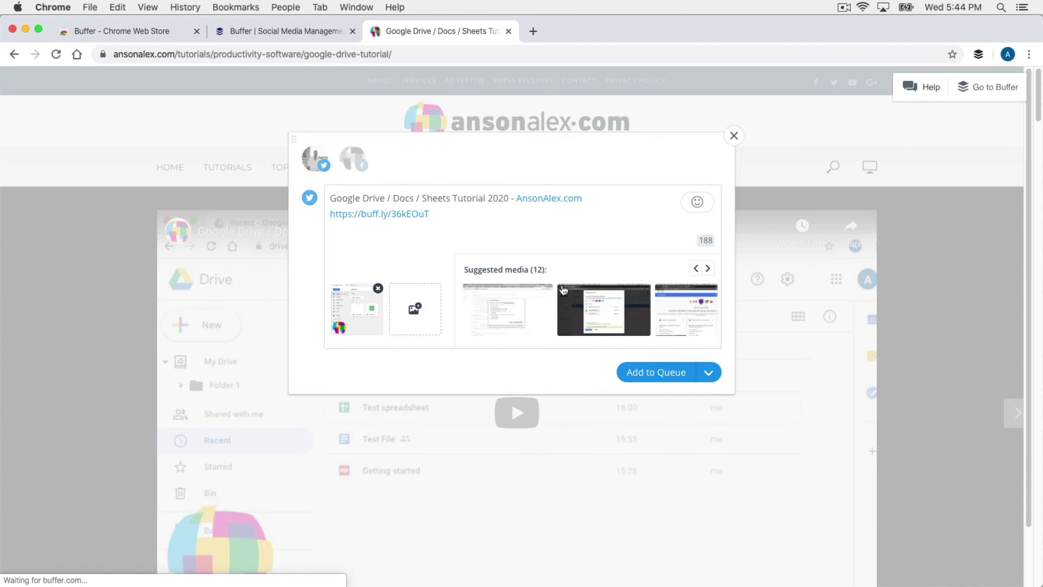
{"action": "left_click", "coordinate": [645, 375]}
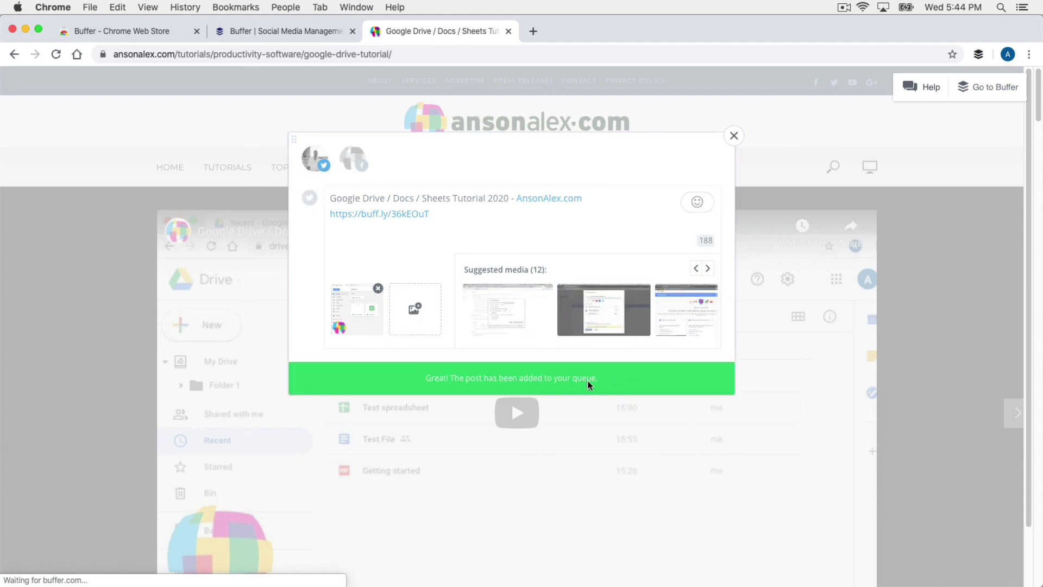
Step: In the Buffer Publish Twitter queue, open and save the January 23 Google Drive tutorial tweet, and delete it from the queue
{"action": "left_click", "coordinate": [357, 7]}
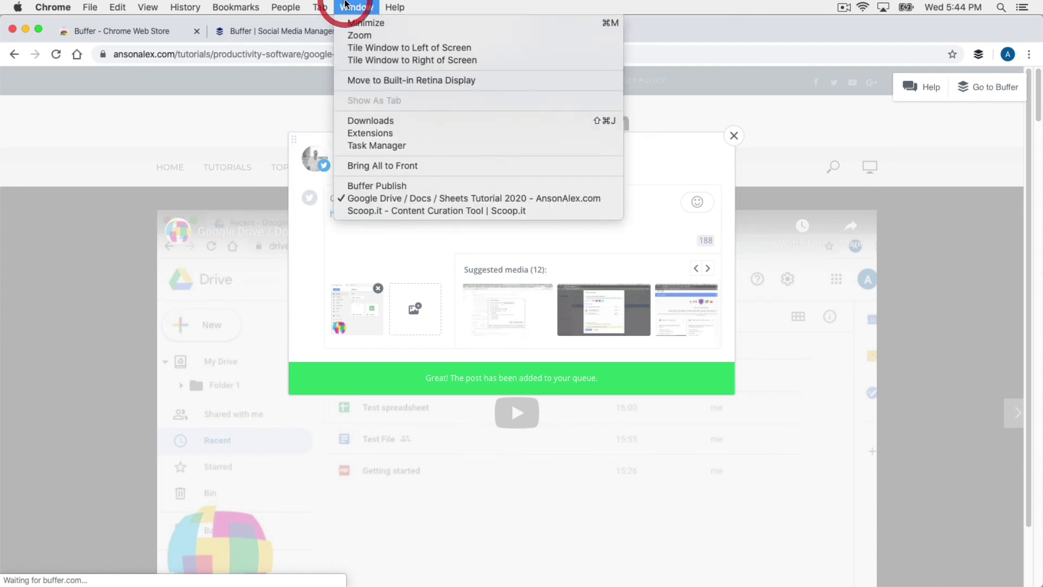
{"action": "left_click", "coordinate": [370, 187]}
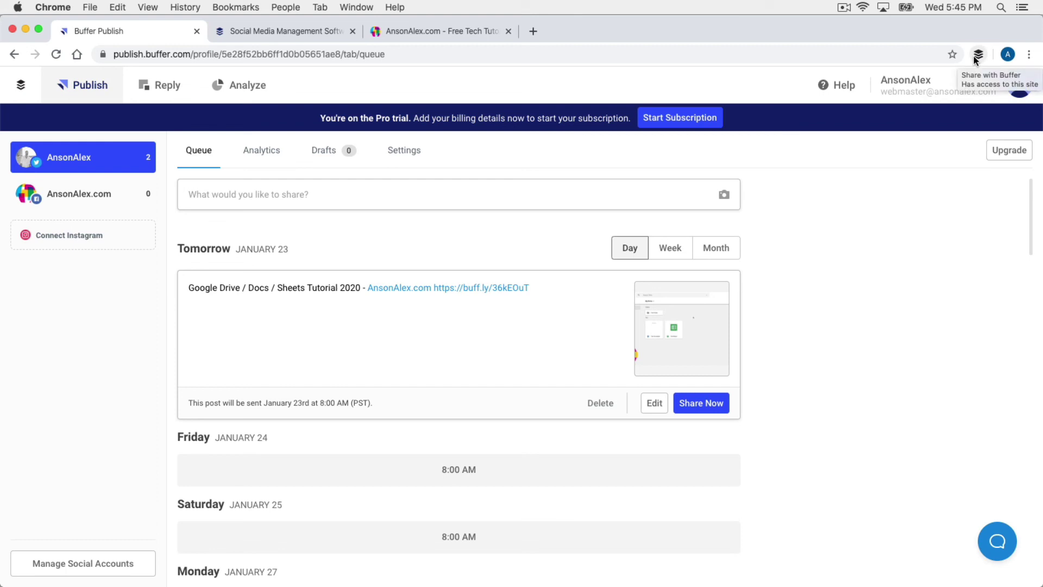
{"action": "scroll", "coordinate": [865, 307], "scroll_direction": "down", "scroll_amount": 1}
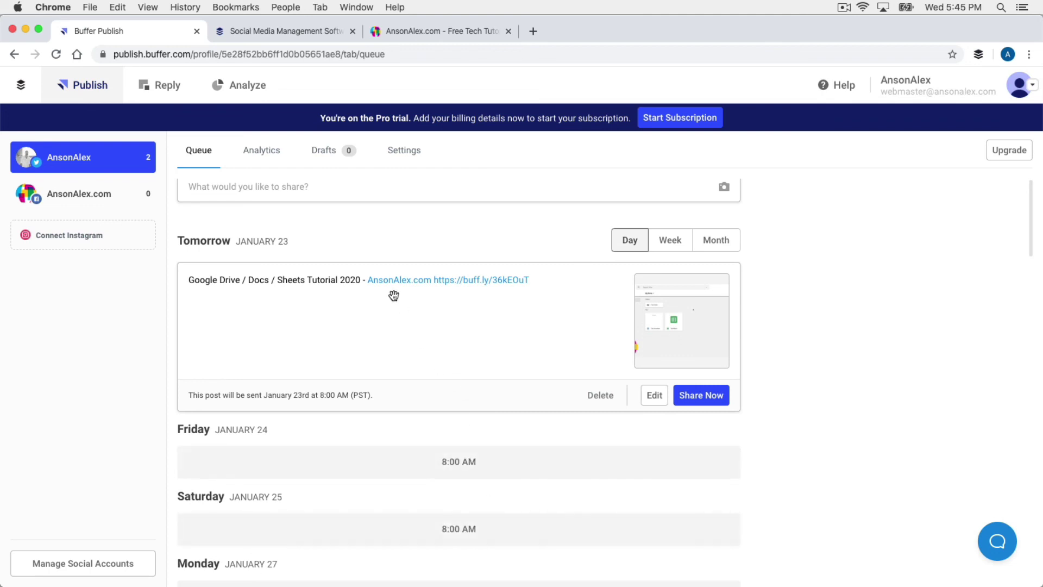
{"action": "left_click", "coordinate": [653, 397]}
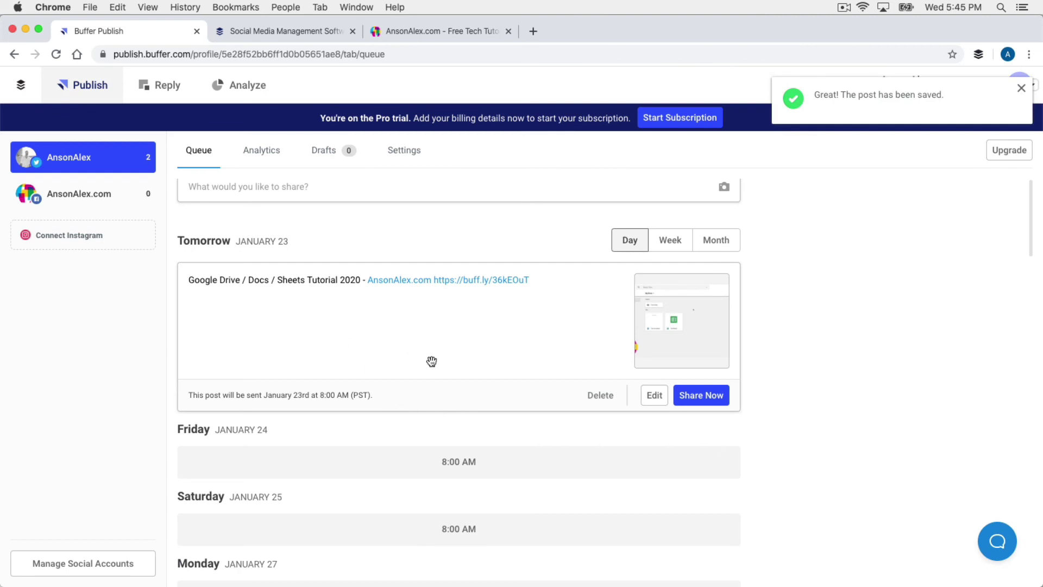
{"action": "left_click", "coordinate": [600, 396]}
{"action": "left_click", "coordinate": [599, 396]}
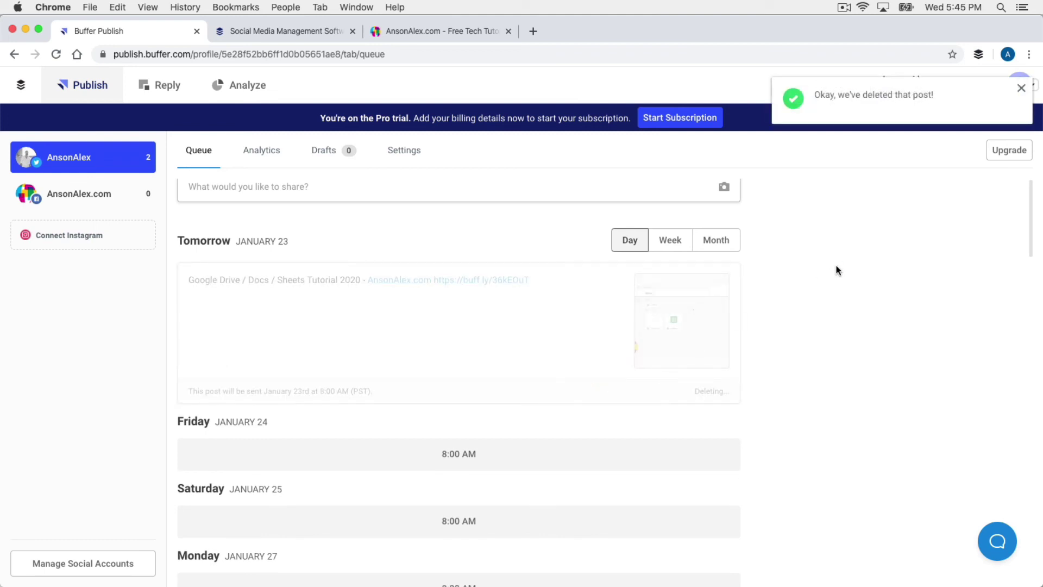